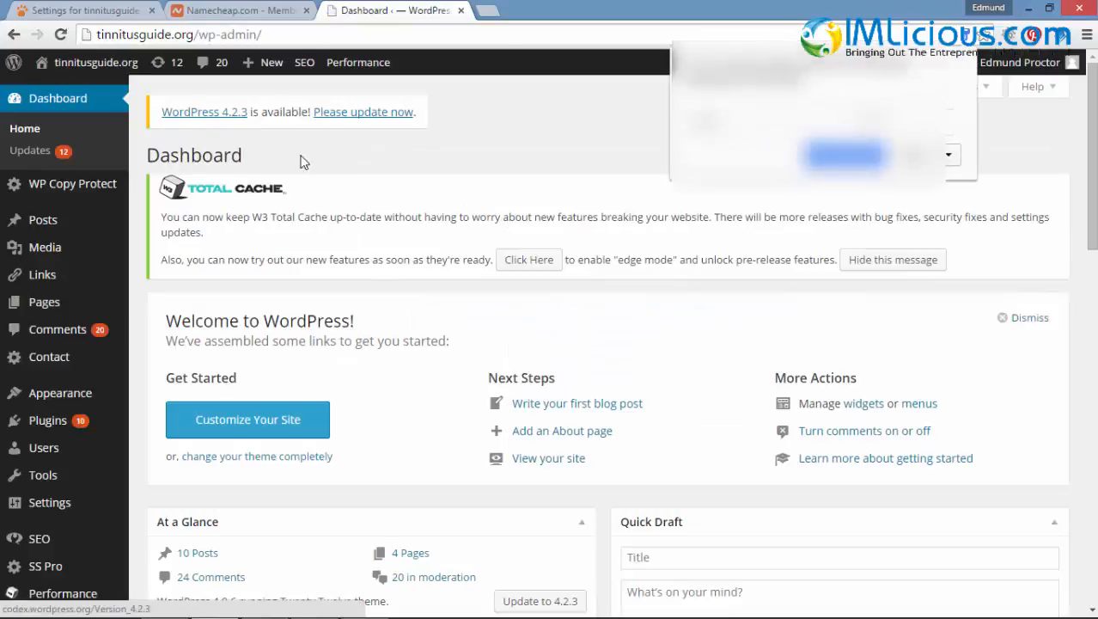
Step: Update all outdated plugins and the Twenty Twelve theme from the WordPress updates page
{"action": "left_click", "coordinate": [64, 152]}
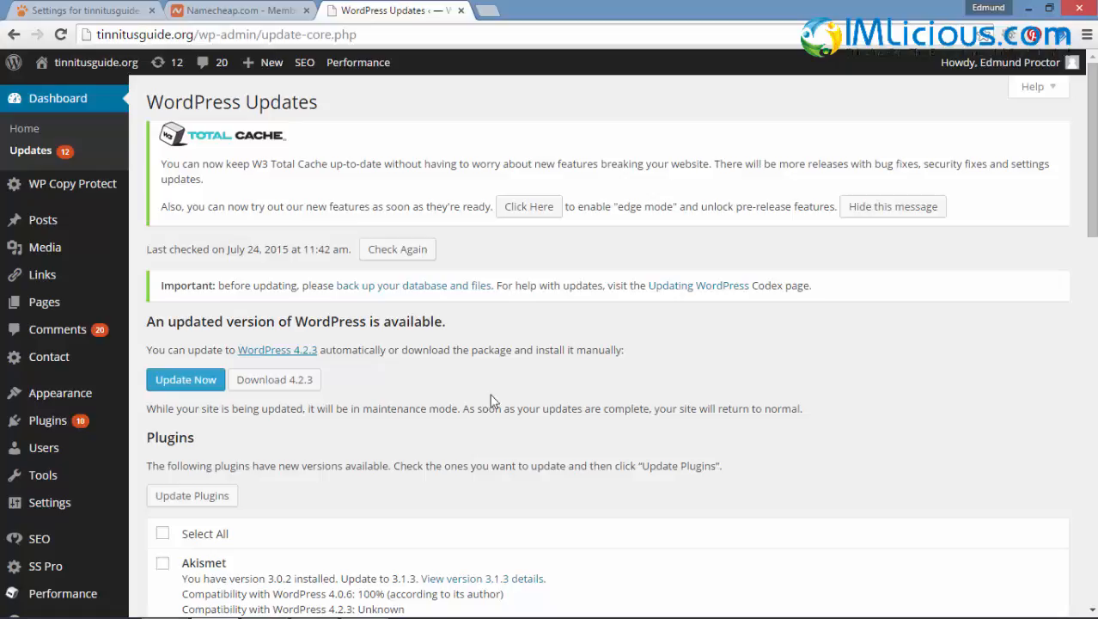
{"action": "scroll", "coordinate": [505, 395], "scroll_direction": "down", "scroll_amount": 3}
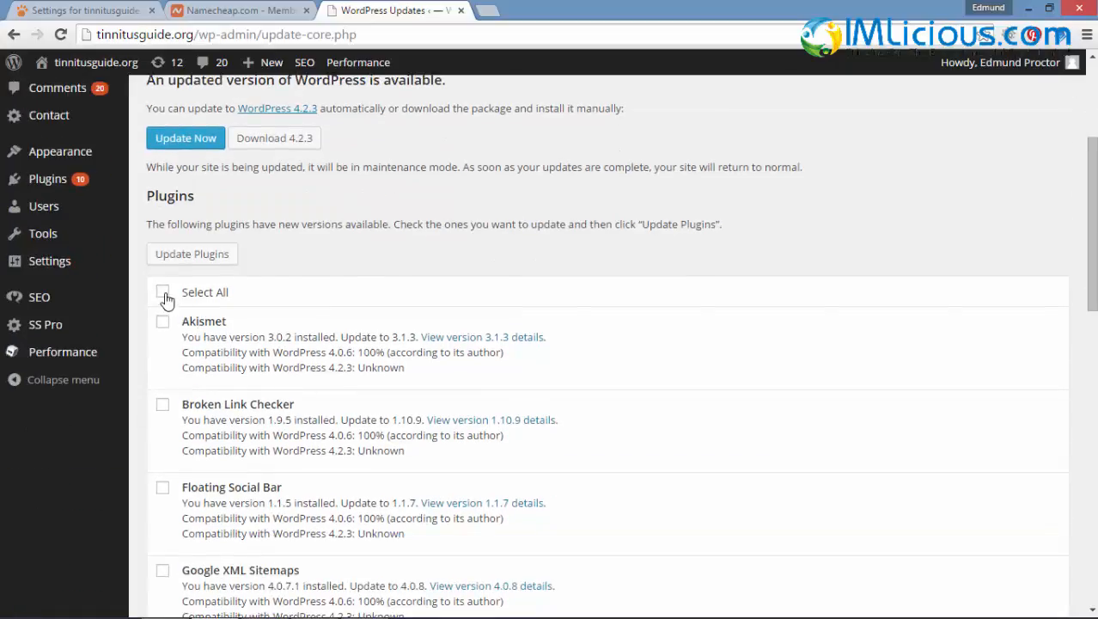
{"action": "left_click", "coordinate": [163, 292]}
{"action": "left_click", "coordinate": [225, 254]}
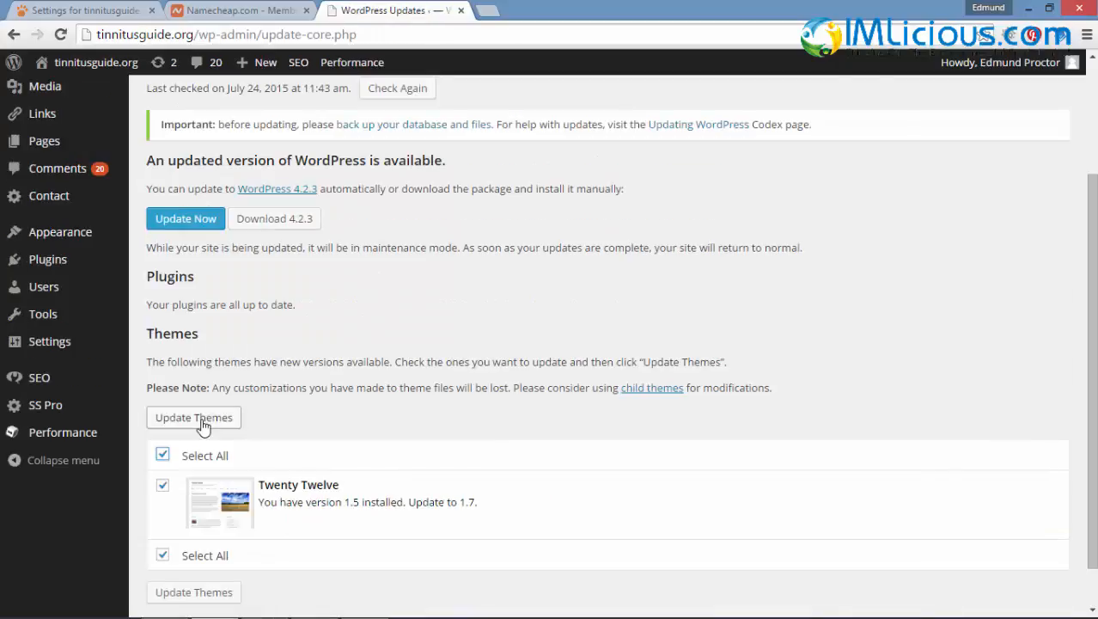
{"action": "left_click", "coordinate": [197, 417]}
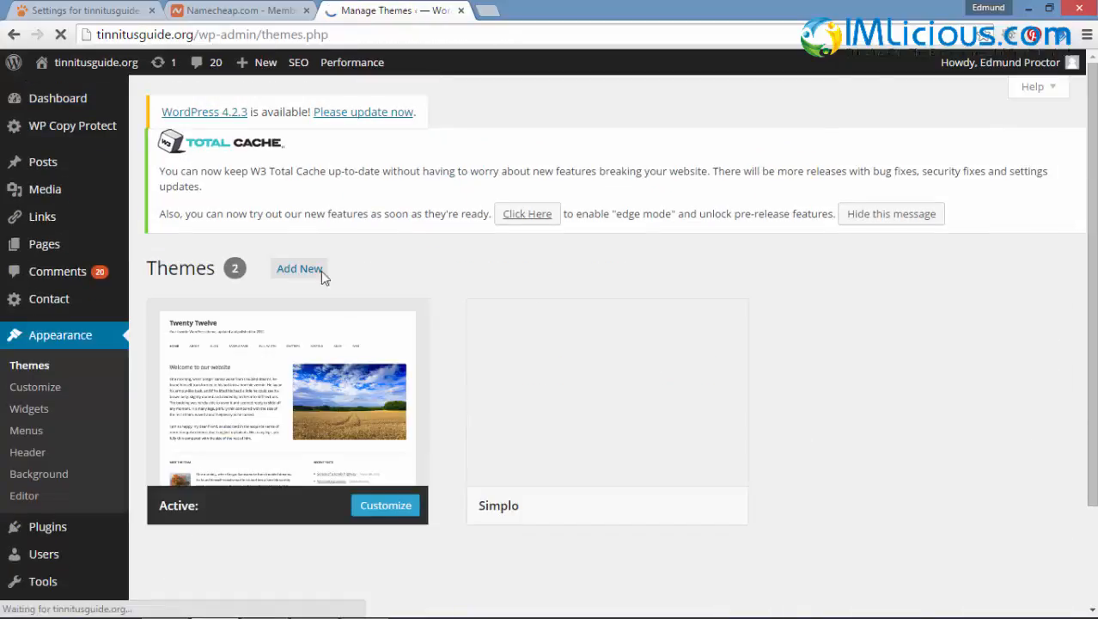
Step: Update WordPress to version 4.2.3, then upgrade its database and continue to the page for adding plugins
{"action": "left_click", "coordinate": [375, 113]}
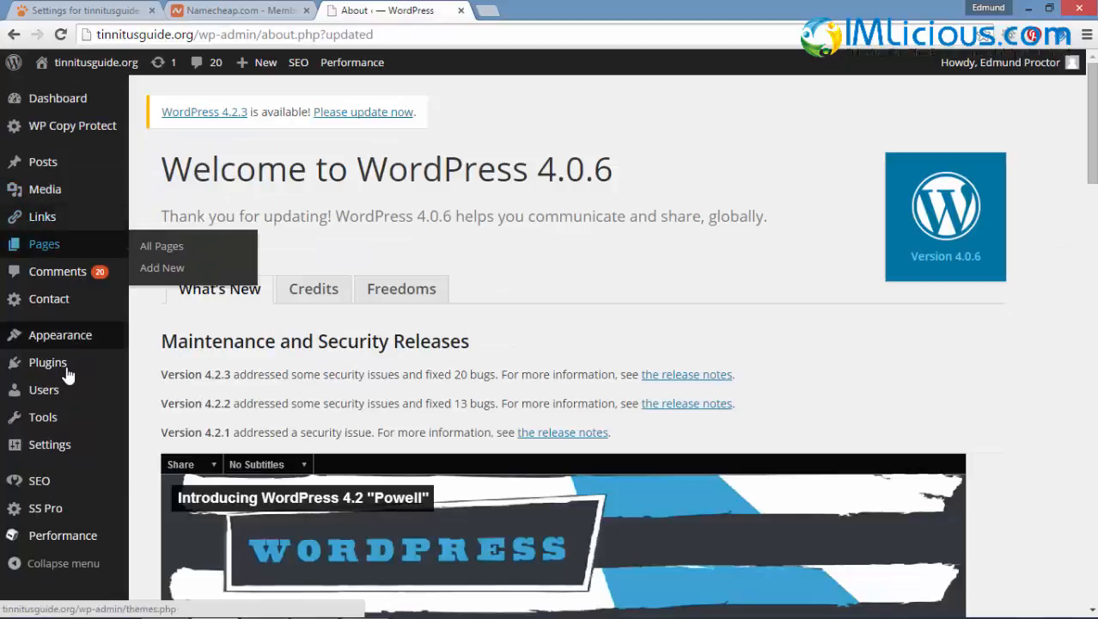
{"action": "mouse_move", "coordinate": [66, 368]}
{"action": "left_click", "coordinate": [172, 386]}
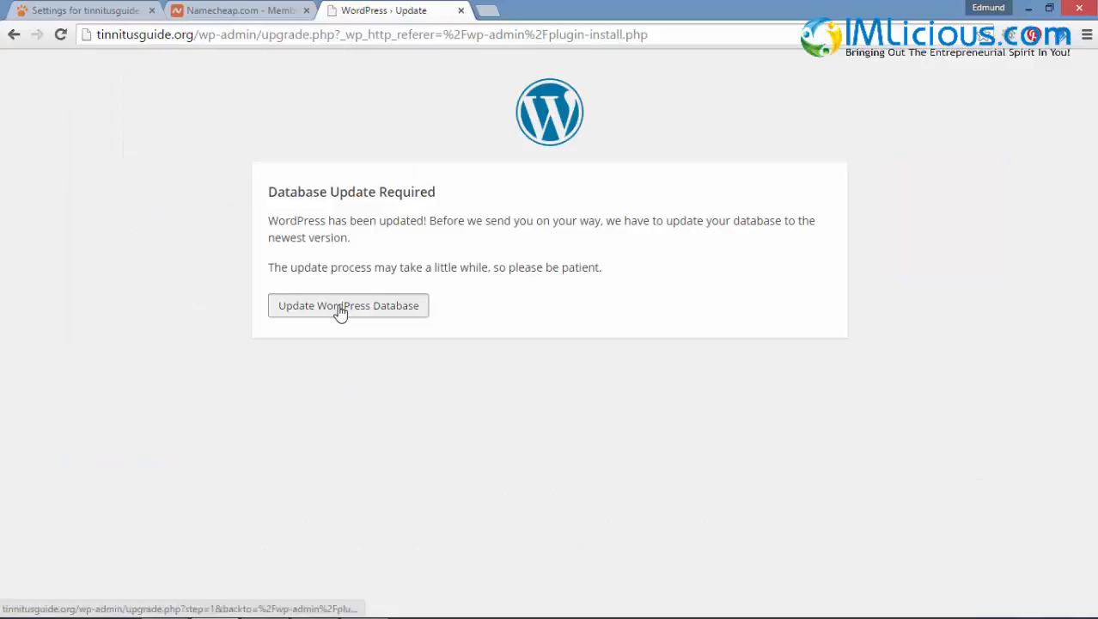
{"action": "left_click", "coordinate": [301, 257]}
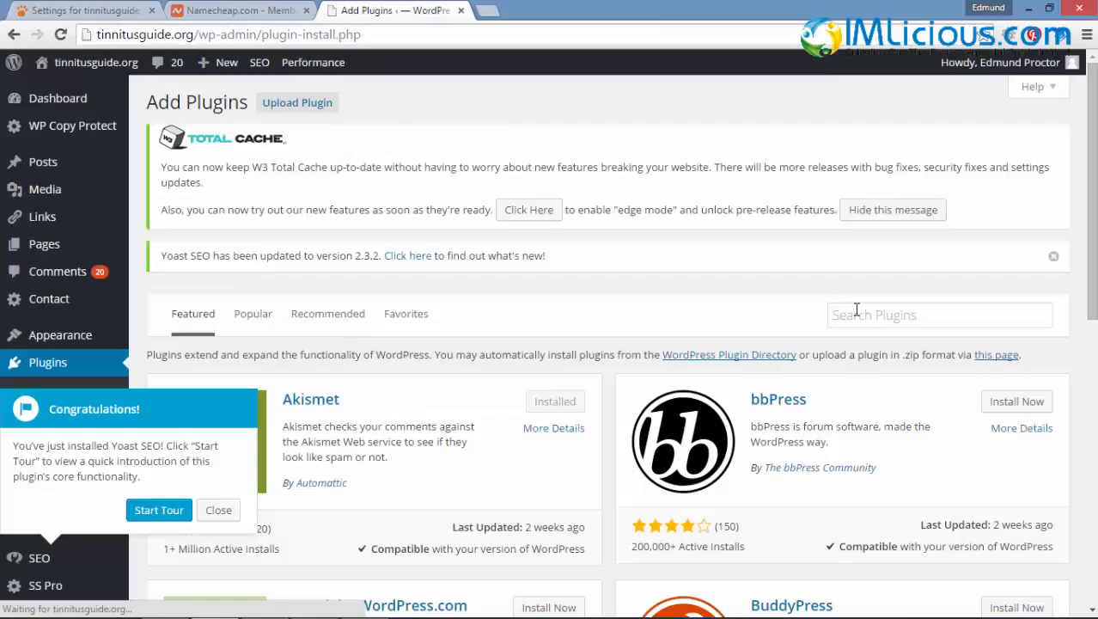
Step: Dismiss the Yoast SEO tour, search for the duplicator plugin, and install and activate Duplicator
{"action": "left_click", "coordinate": [852, 316]}
{"action": "left_click", "coordinate": [220, 510]}
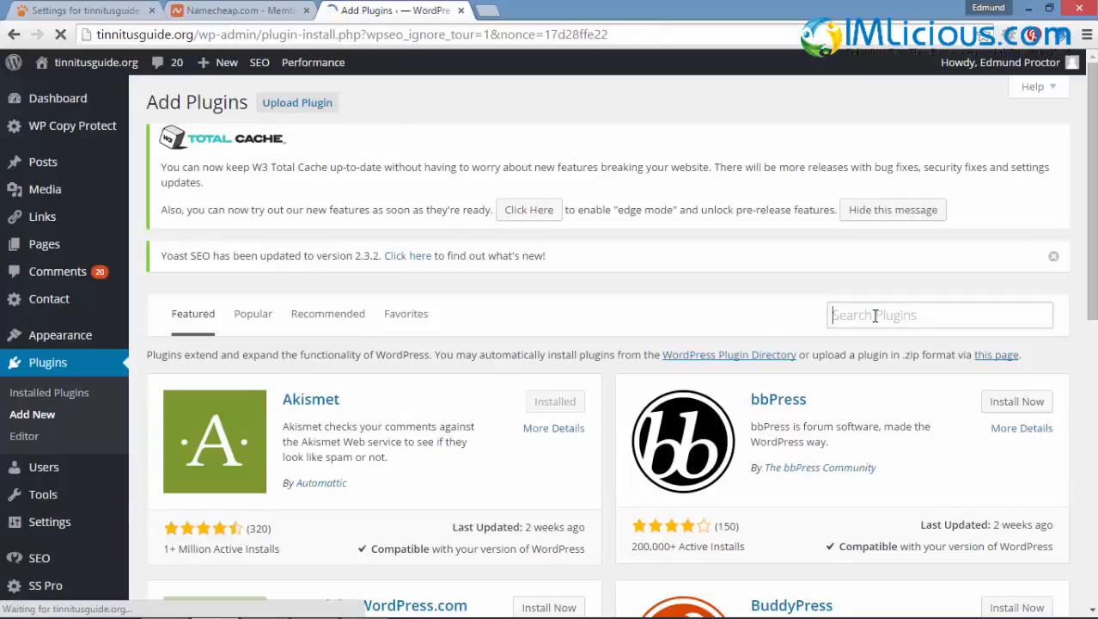
{"action": "type", "text": "duplicator"}
{"action": "key", "text": "Return"}
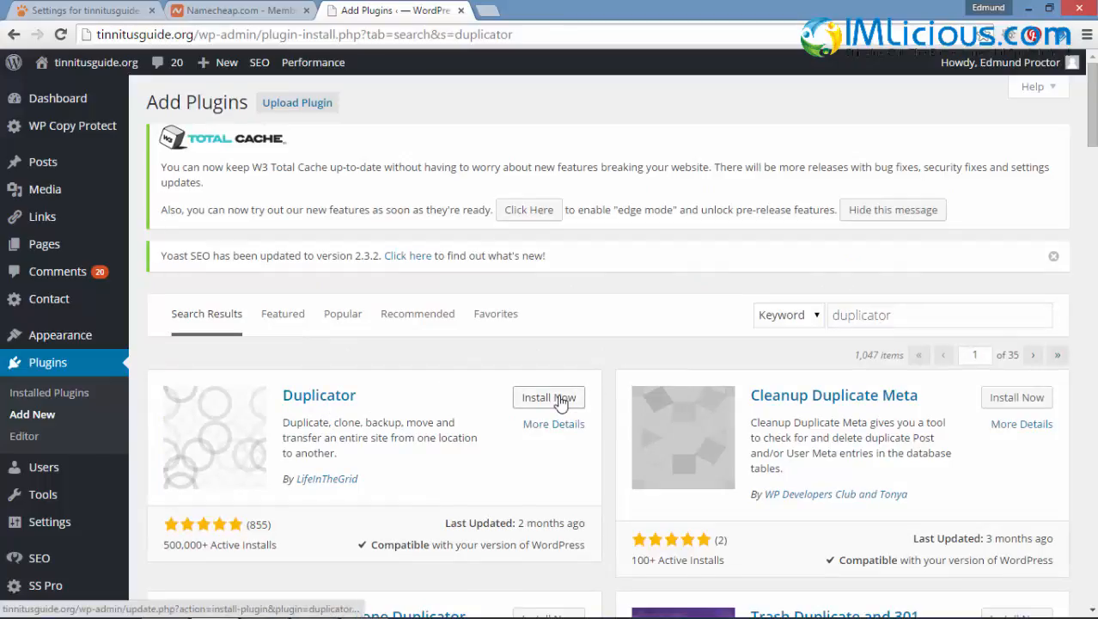
{"action": "left_click", "coordinate": [560, 397]}
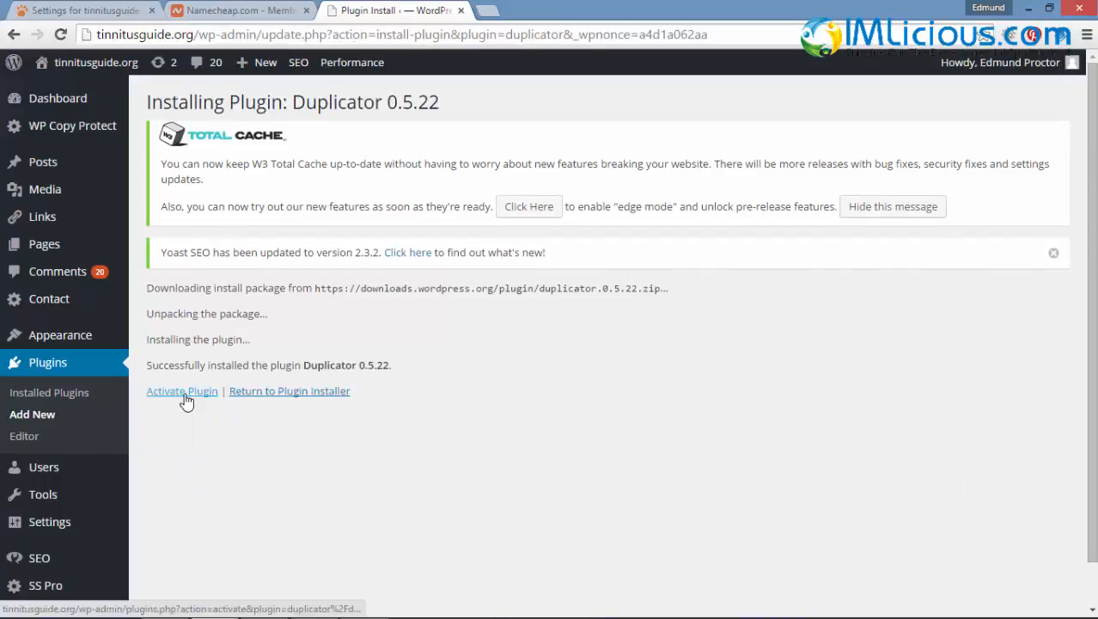
{"action": "left_click", "coordinate": [184, 392]}
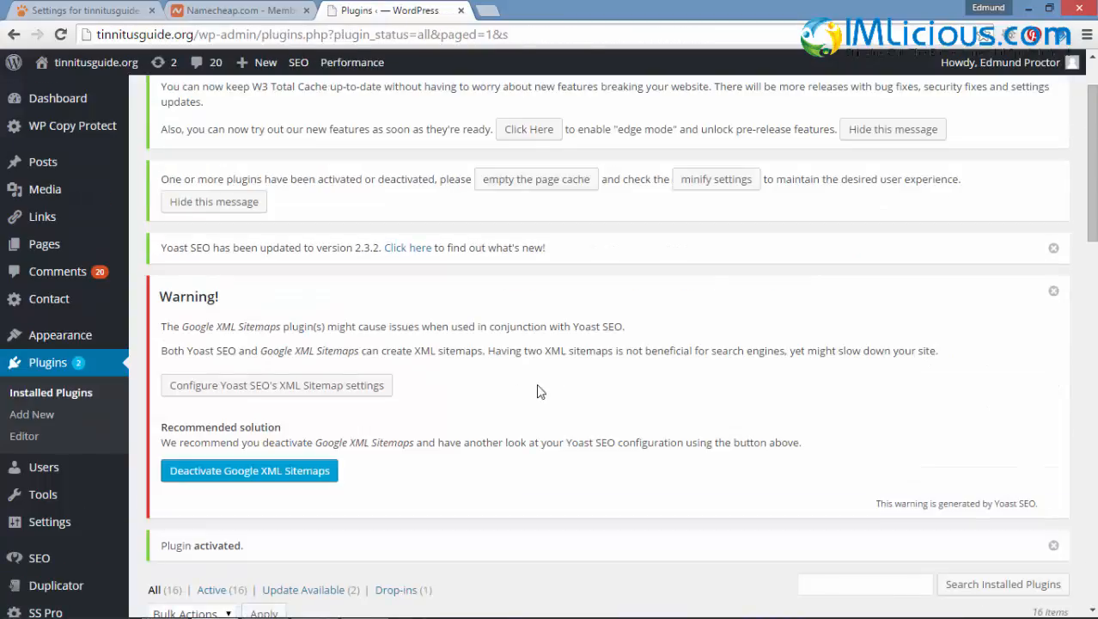
Step: Update the remaining outdated plugins, Contact Form 7 and TinyMCE Advanced
{"action": "left_click", "coordinate": [168, 63]}
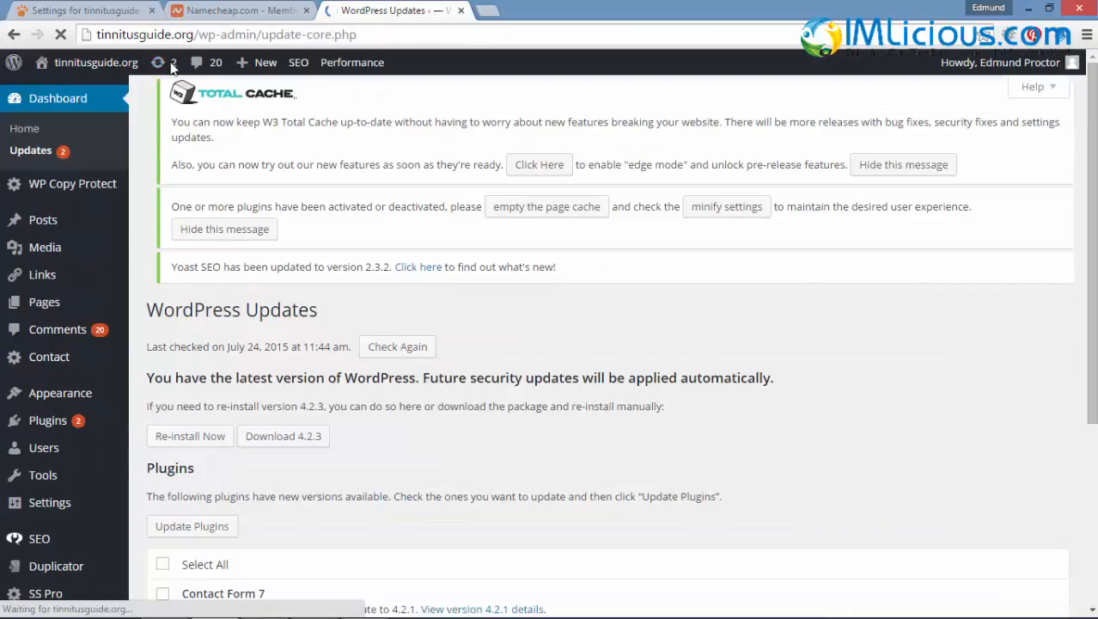
{"action": "scroll", "coordinate": [241, 458], "scroll_direction": "down", "scroll_amount": 1}
{"action": "left_click", "coordinate": [162, 501]}
{"action": "left_click", "coordinate": [192, 464]}
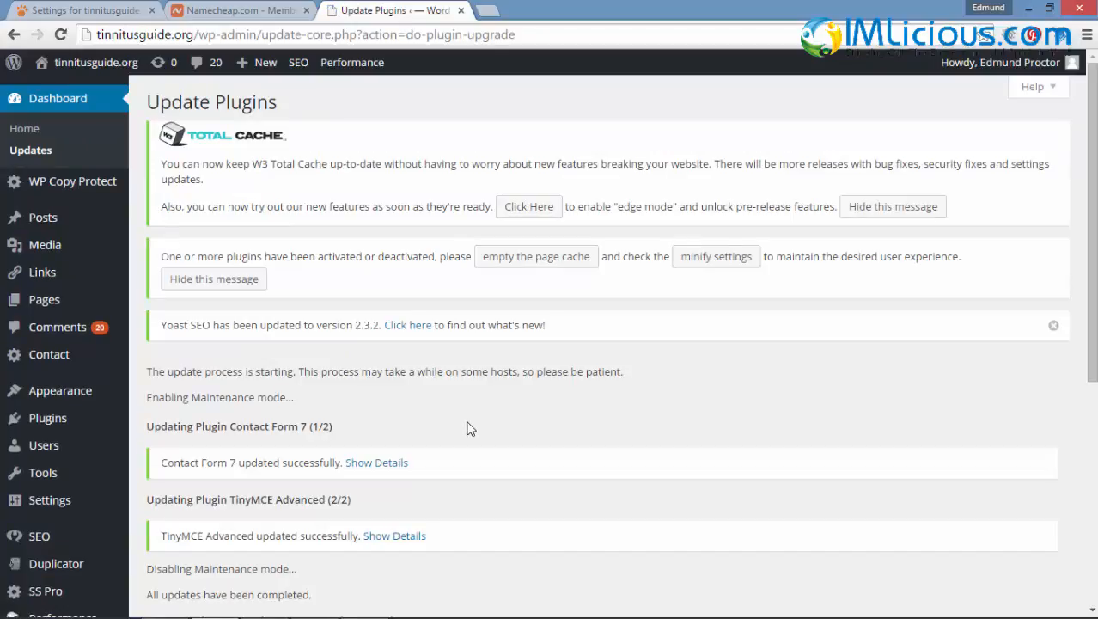
Step: Create a new Duplicator package with the default setup, scan the site and build the package
{"action": "left_click", "coordinate": [58, 98]}
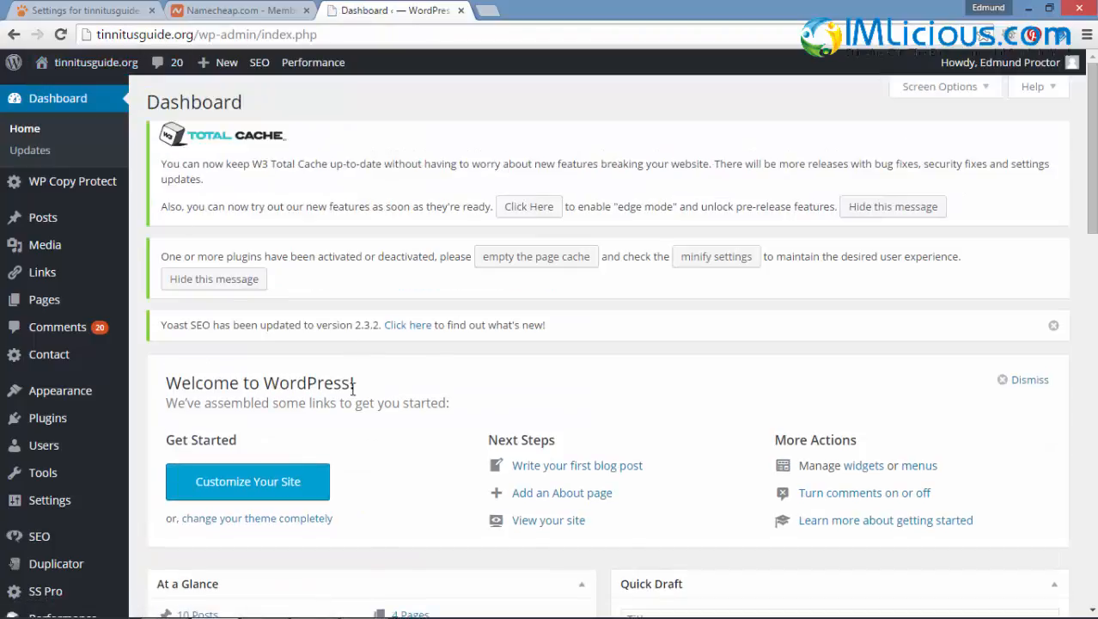
{"action": "scroll", "coordinate": [98, 393], "scroll_direction": "down", "scroll_amount": 2}
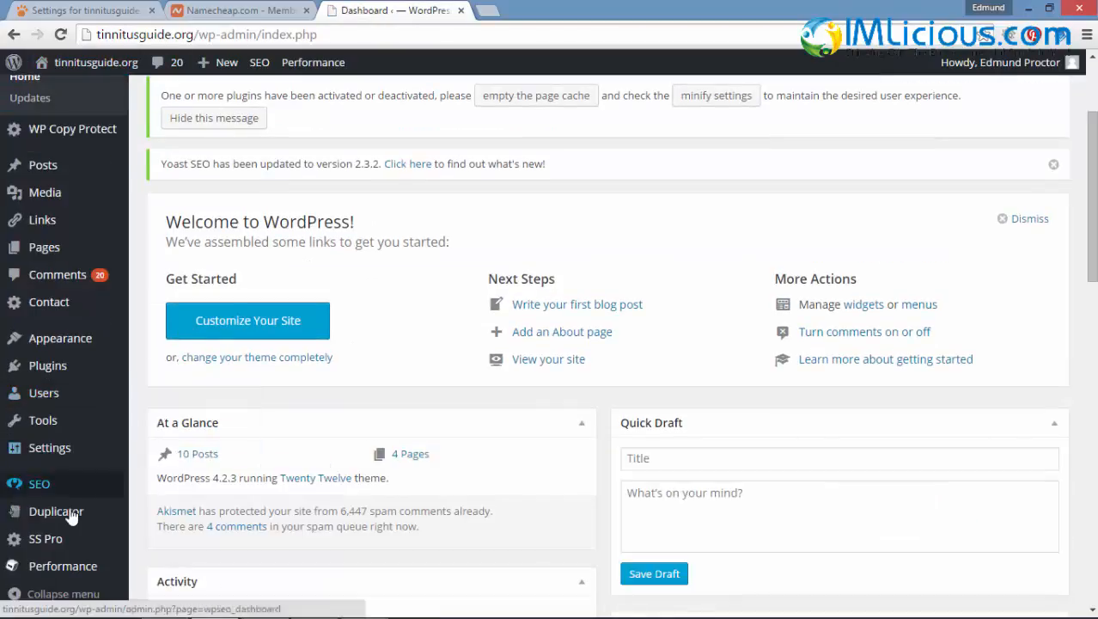
{"action": "mouse_move", "coordinate": [68, 520]}
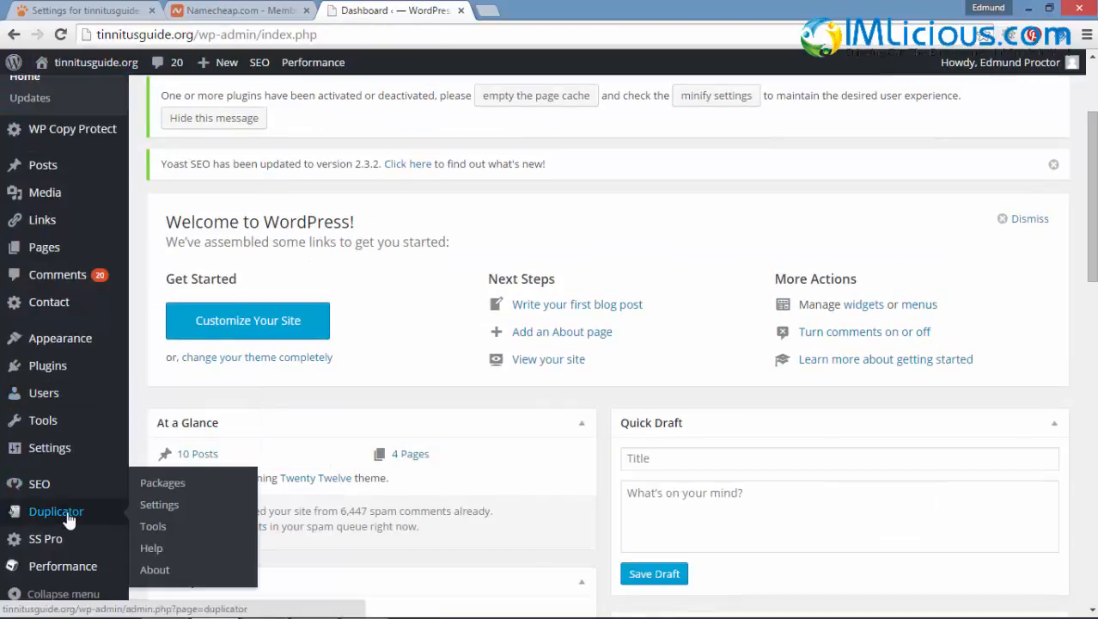
{"action": "left_click", "coordinate": [167, 486]}
{"action": "left_click", "coordinate": [1025, 259]}
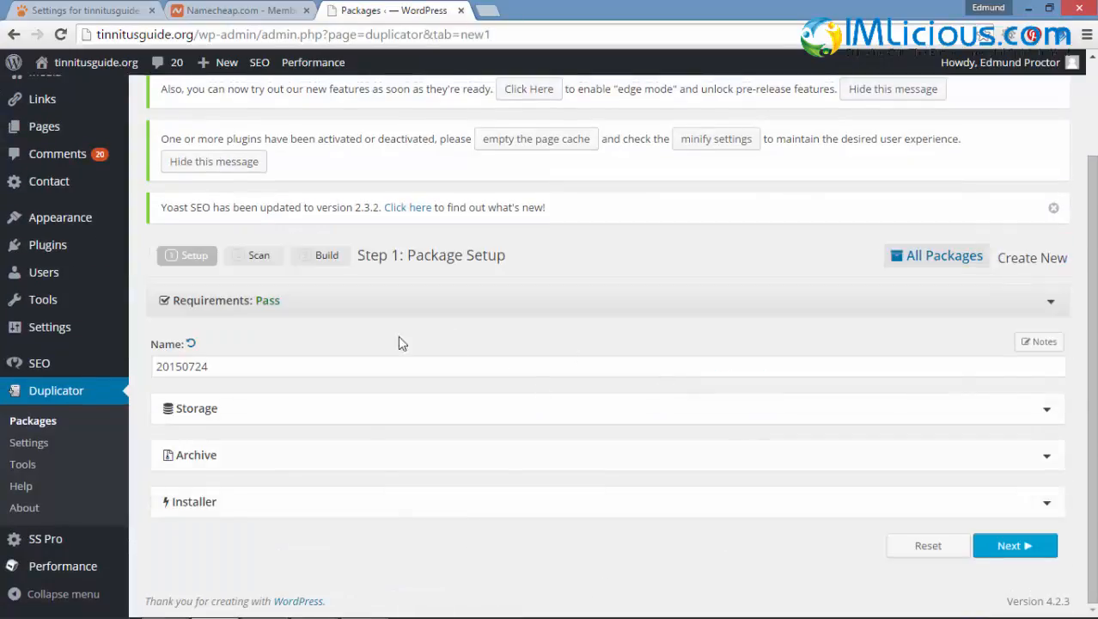
{"action": "left_click", "coordinate": [1016, 554]}
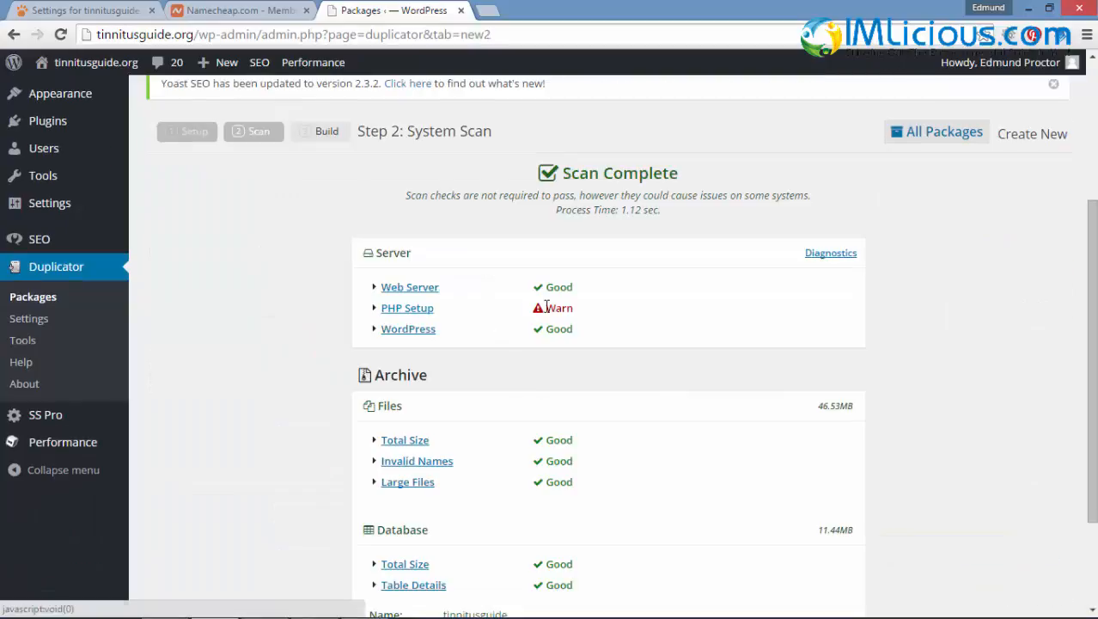
{"action": "scroll", "coordinate": [683, 367], "scroll_direction": "down", "scroll_amount": 3}
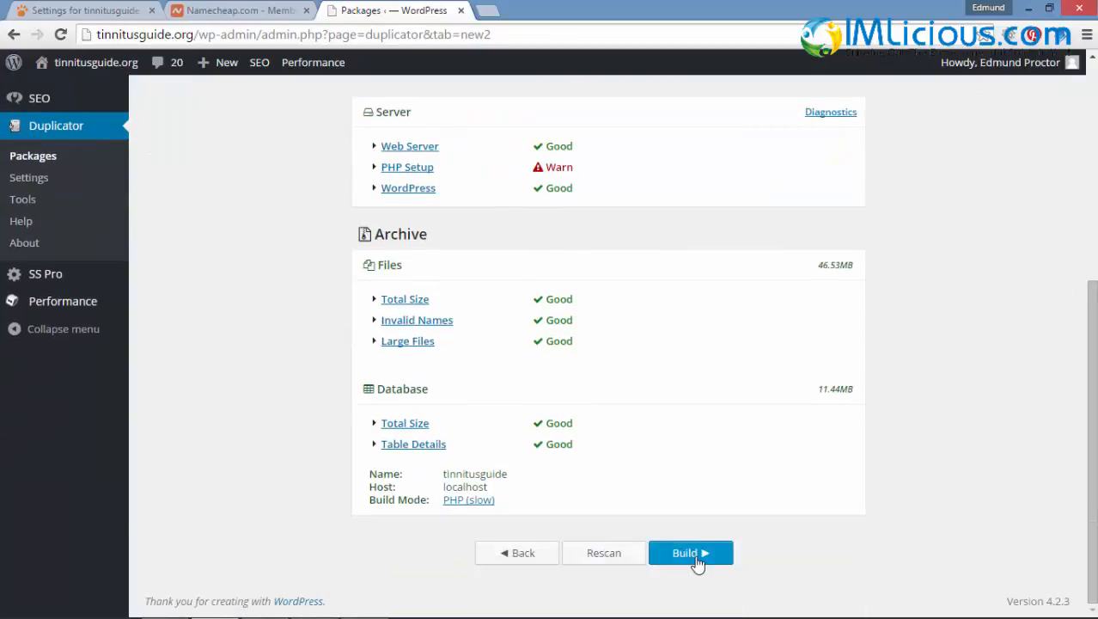
{"action": "left_click", "coordinate": [694, 557]}
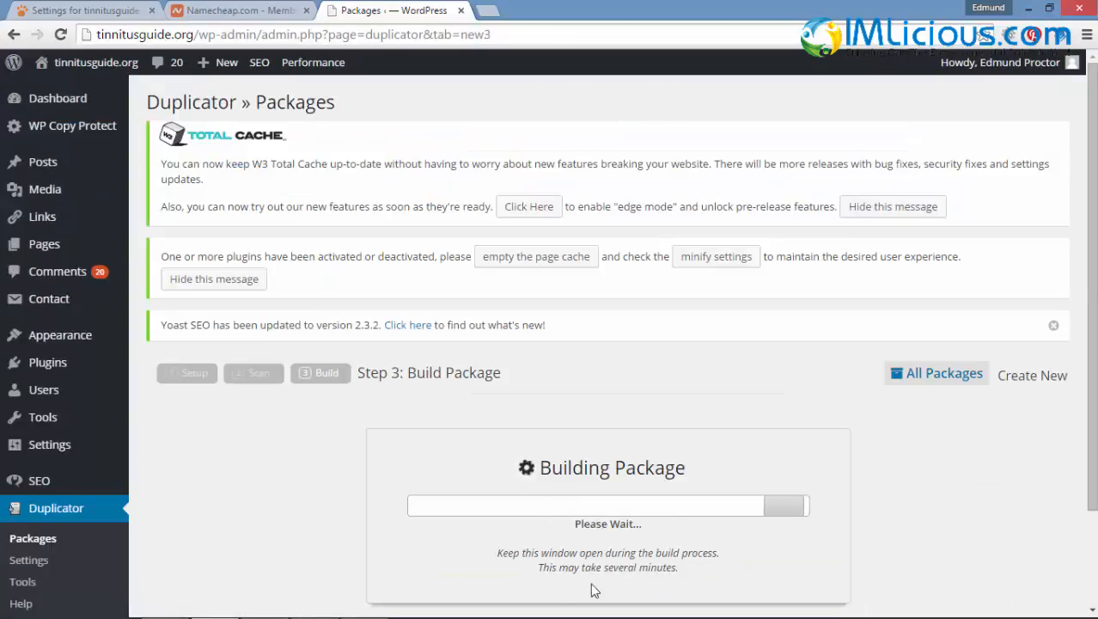
Step: Download both the installer and the archive of the completed Duplicator package
{"action": "scroll", "coordinate": [792, 512], "scroll_direction": "down", "scroll_amount": 3}
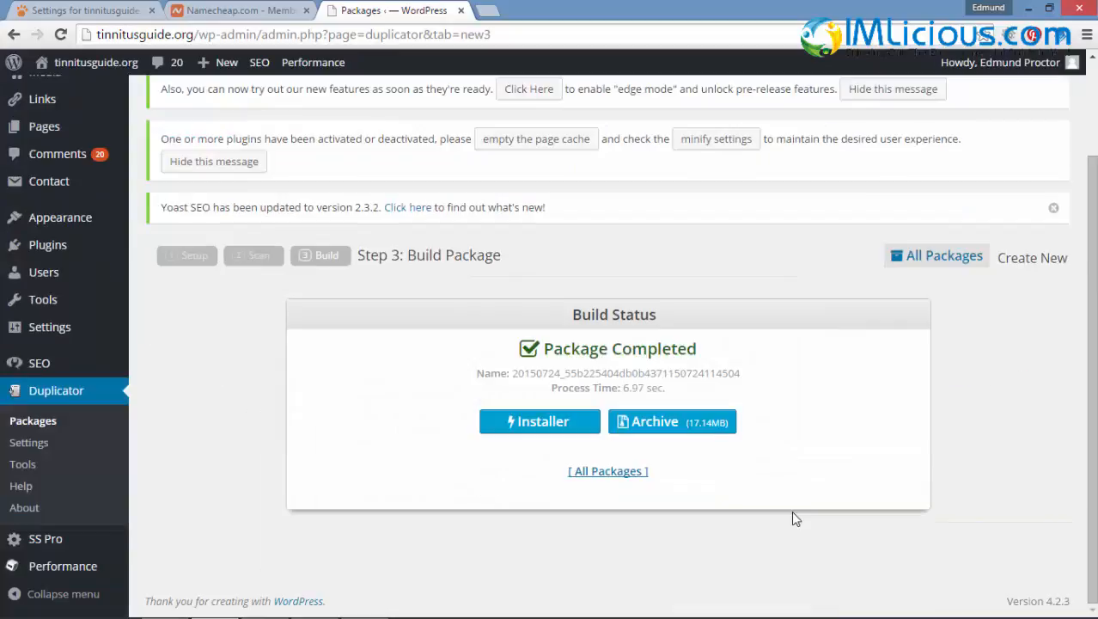
{"action": "left_click", "coordinate": [542, 436]}
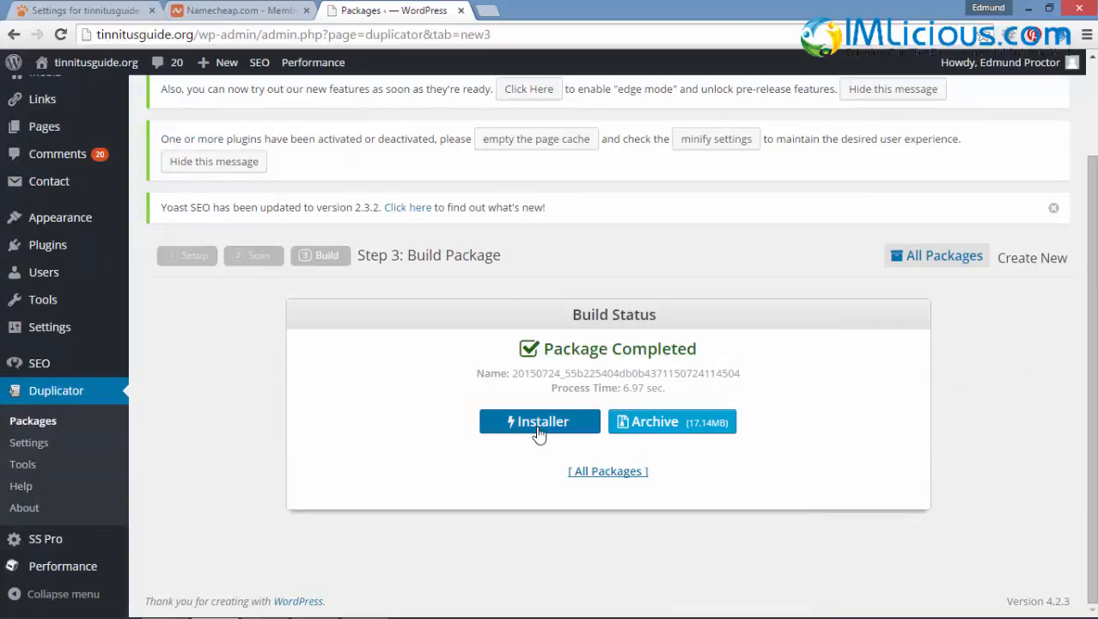
{"action": "left_click", "coordinate": [677, 434]}
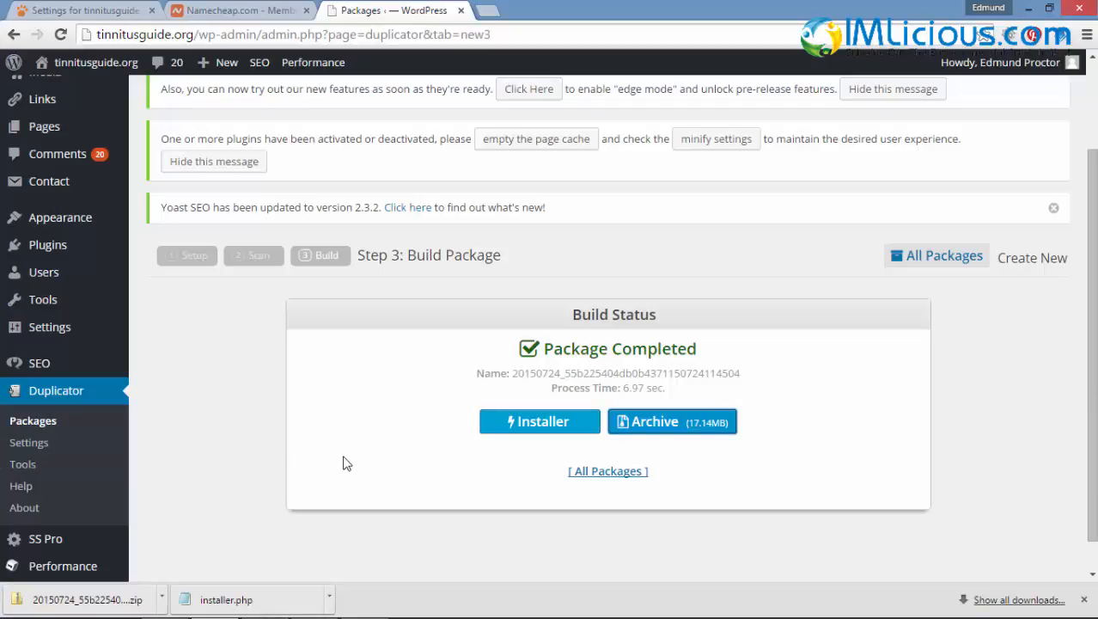
Step: Switch to Namecheap, view the account's domains and filter the list by tinnitus
{"action": "left_click", "coordinate": [240, 11]}
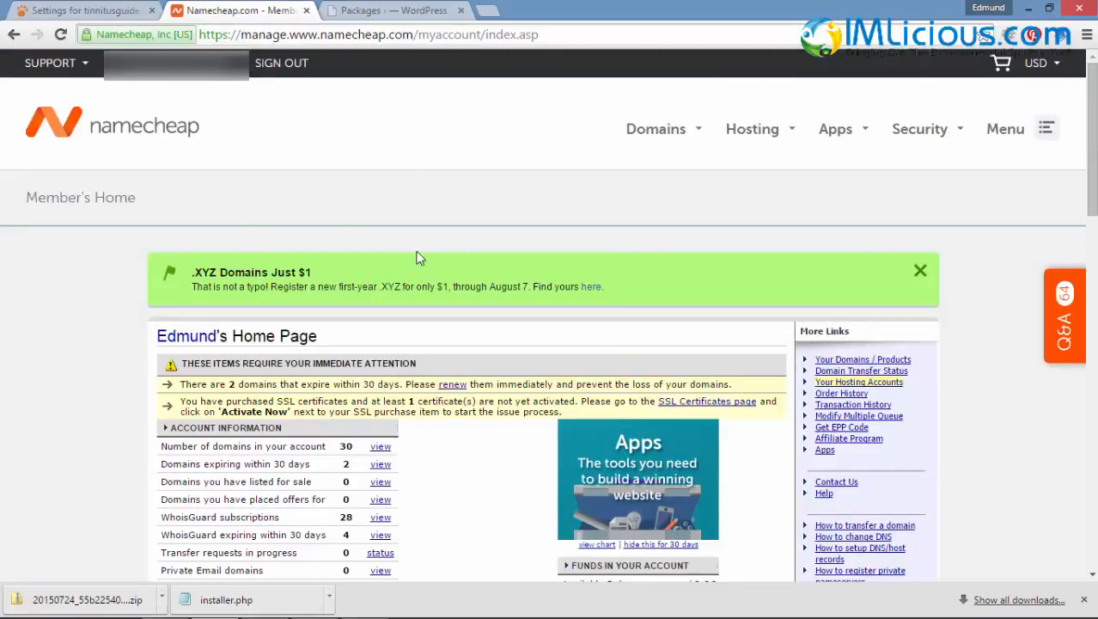
{"action": "left_click", "coordinate": [381, 447]}
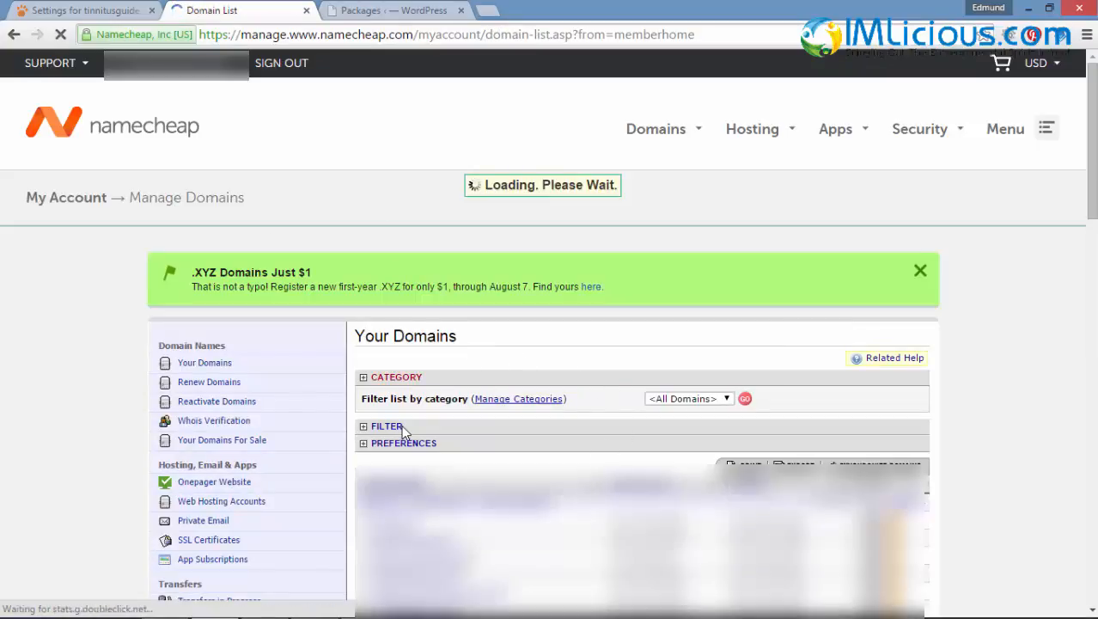
{"action": "left_click", "coordinate": [675, 444]}
{"action": "type", "text": "tinnitu"}
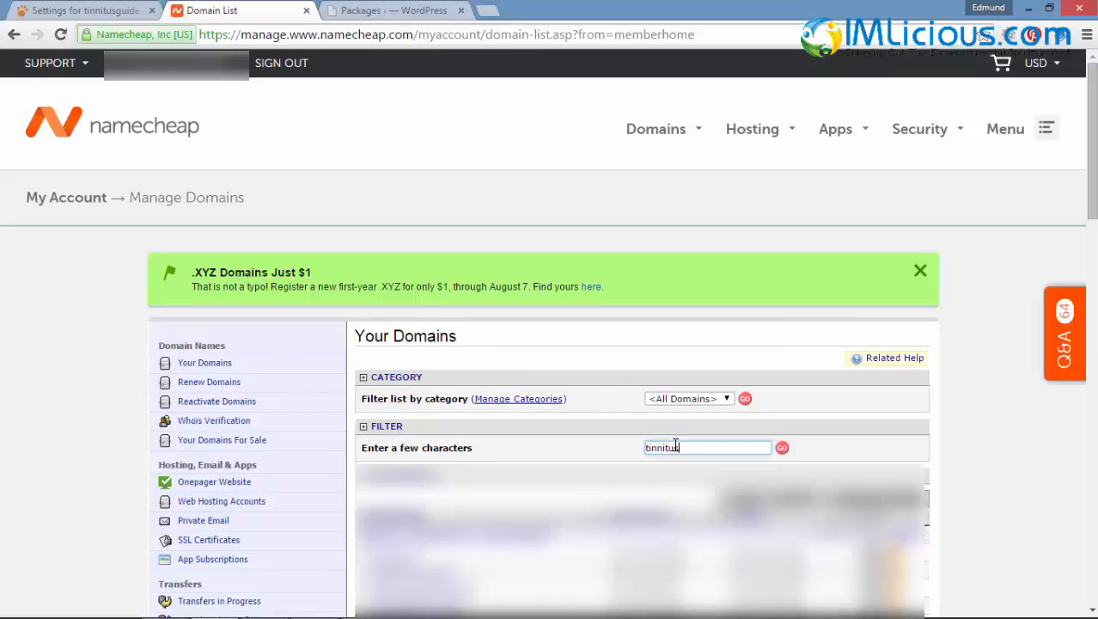
{"action": "type", "text": "s"}
{"action": "left_click", "coordinate": [782, 448]}
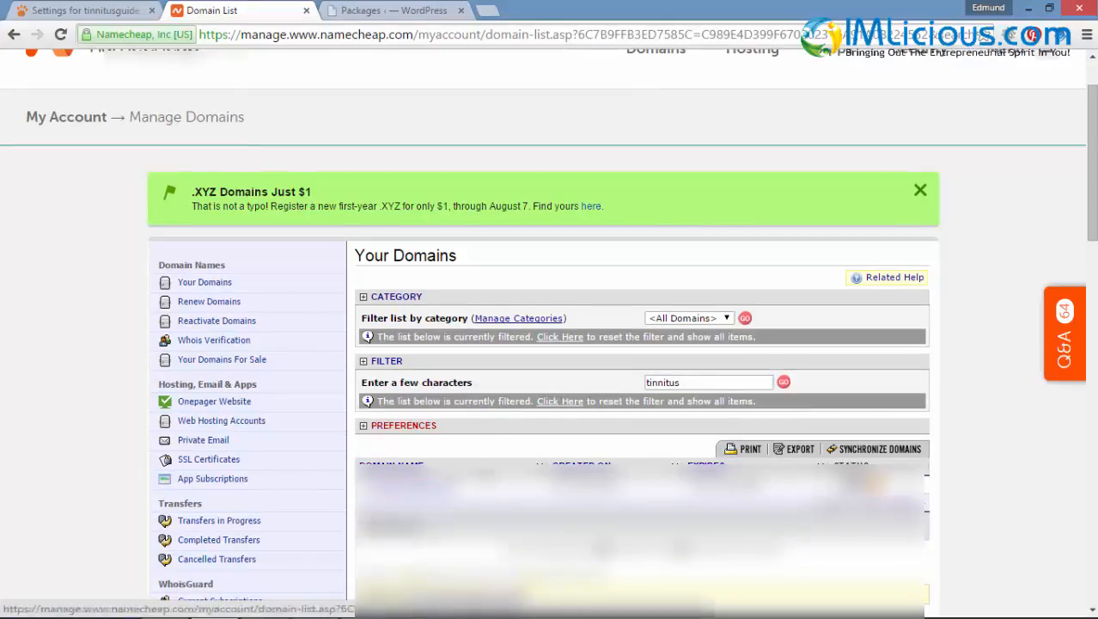
Step: Enter the new host's name servers as custom DNS servers for tinnitusguide.org and save the changes
{"action": "left_click", "coordinate": [410, 486]}
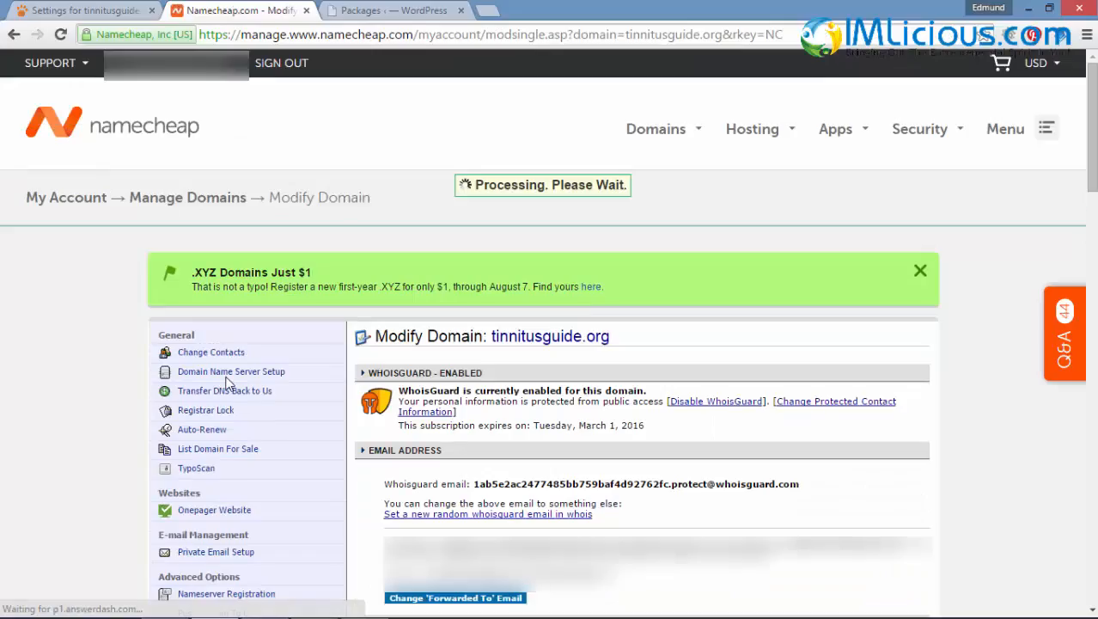
{"action": "left_click", "coordinate": [267, 381]}
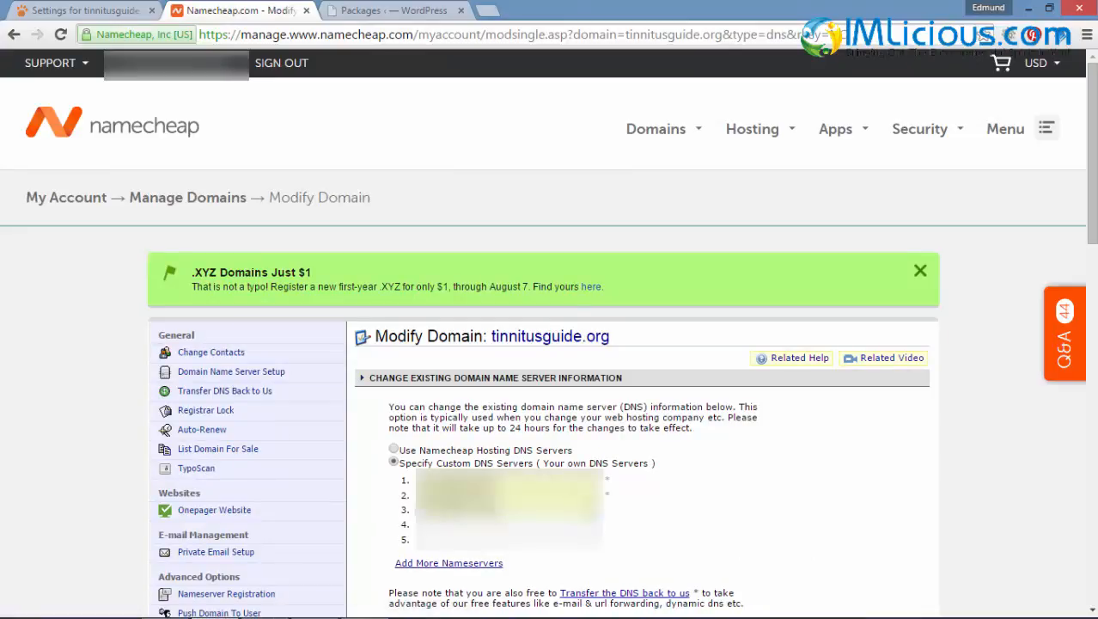
{"action": "scroll", "coordinate": [765, 465], "scroll_direction": "down", "scroll_amount": 1}
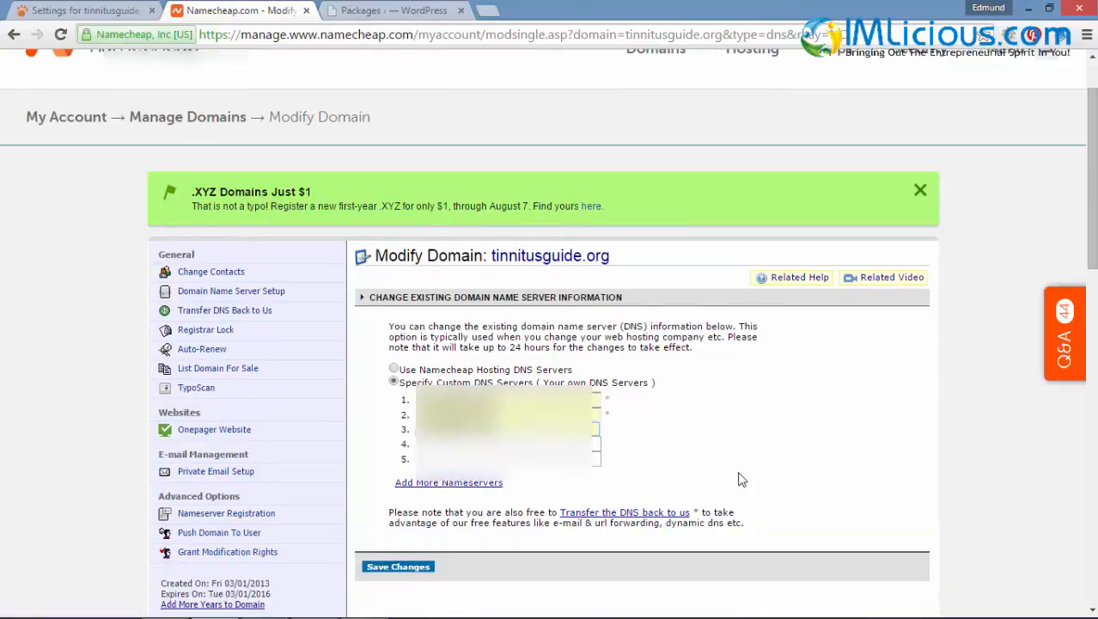
{"action": "left_click", "coordinate": [430, 566]}
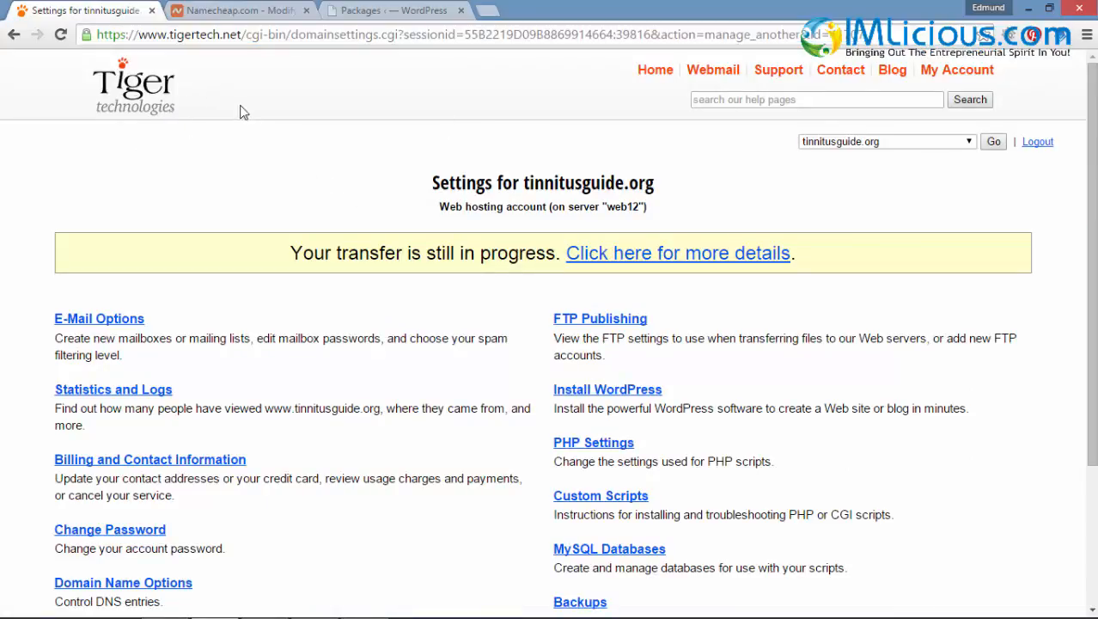
Step: Add a MySQL database named tinnitusguide for tinnitusguide.org, enter and confirm its password, and save it
{"action": "scroll", "coordinate": [926, 342], "scroll_direction": "down", "scroll_amount": 2}
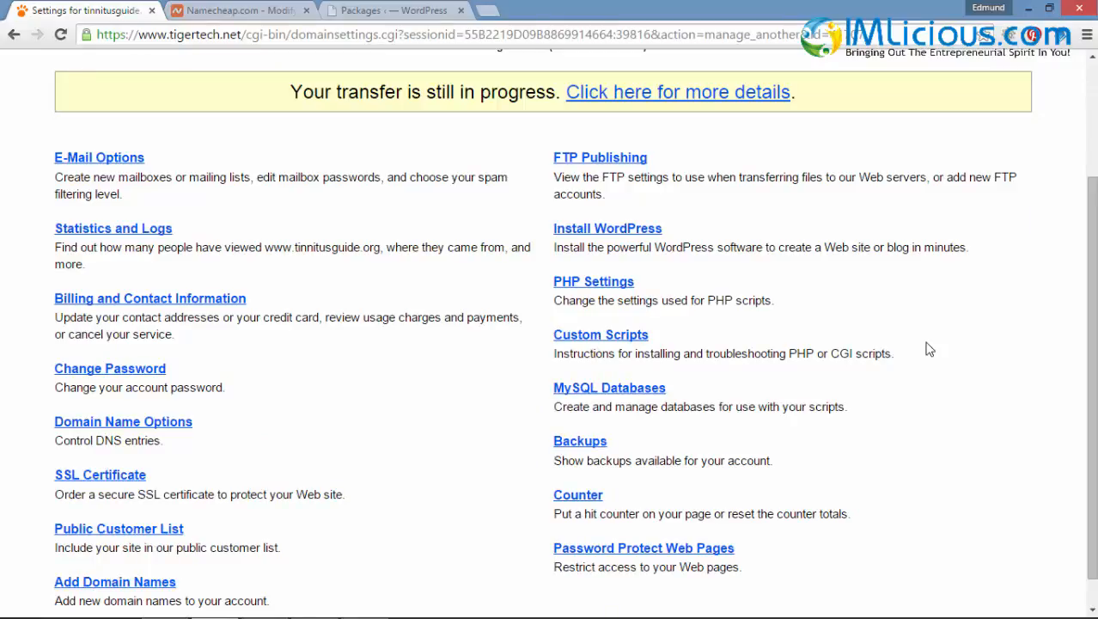
{"action": "left_click", "coordinate": [590, 390]}
{"action": "left_click", "coordinate": [195, 250]}
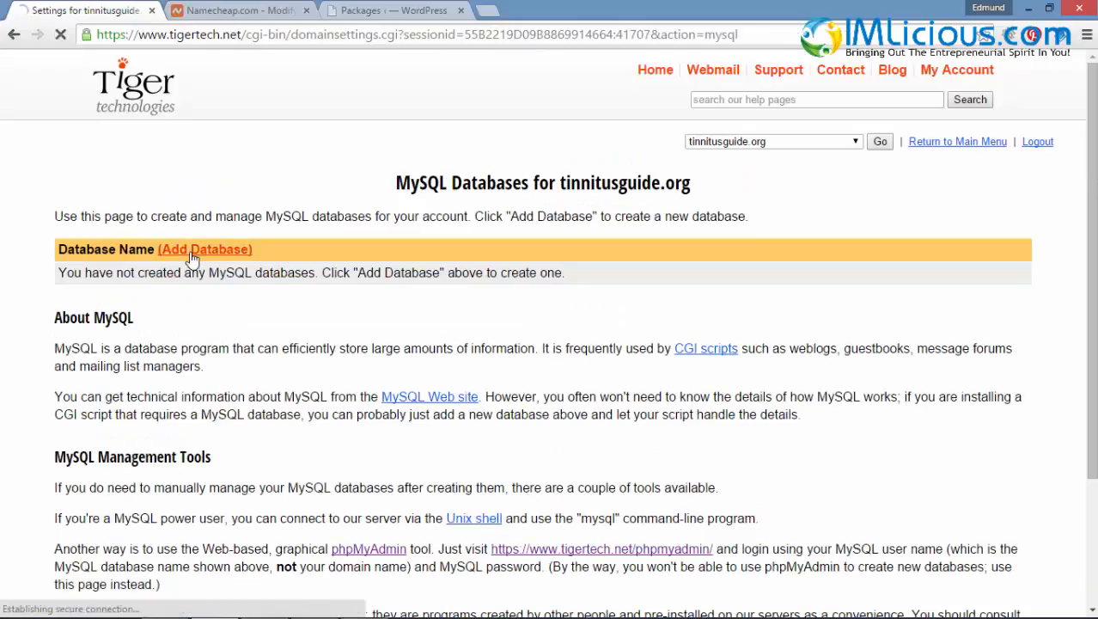
{"action": "key", "text": "BackSpace"}
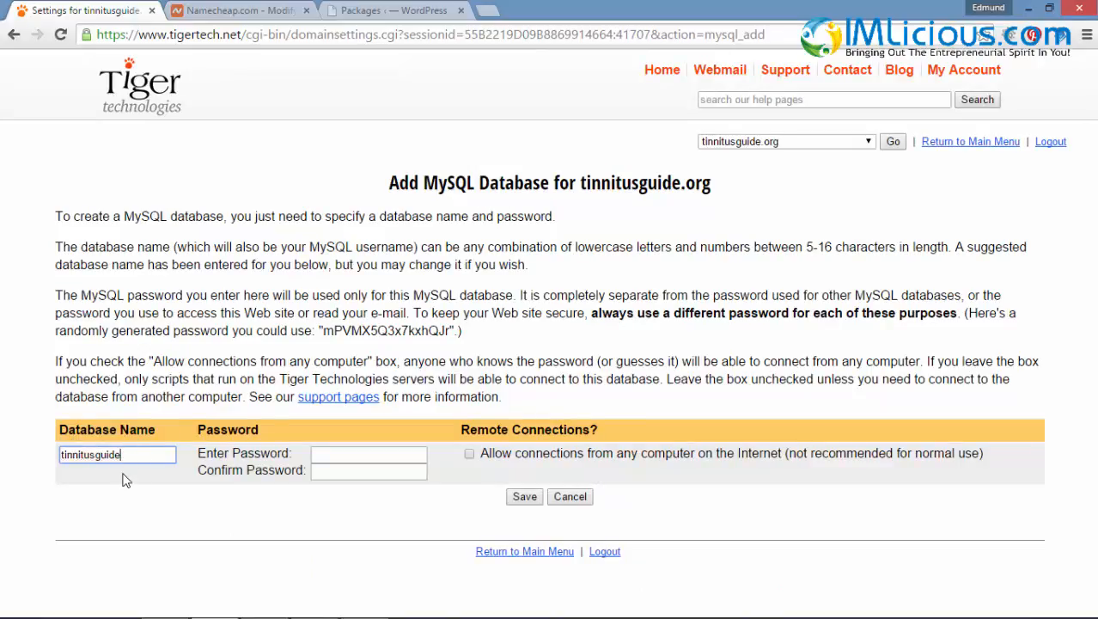
{"action": "left_click", "coordinate": [359, 455]}
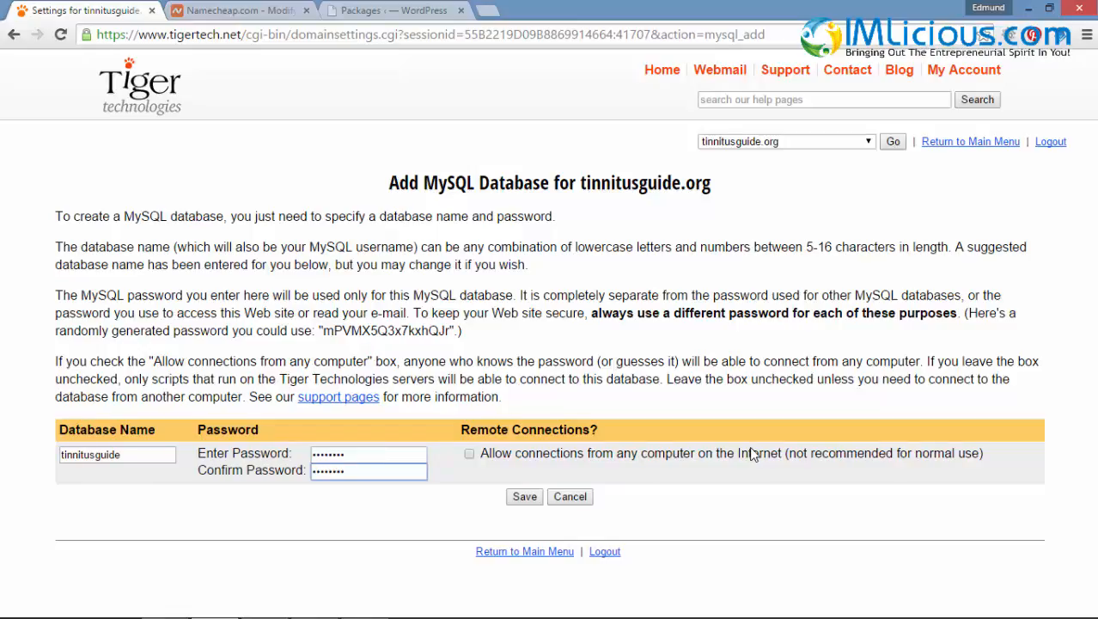
{"action": "left_click", "coordinate": [528, 500]}
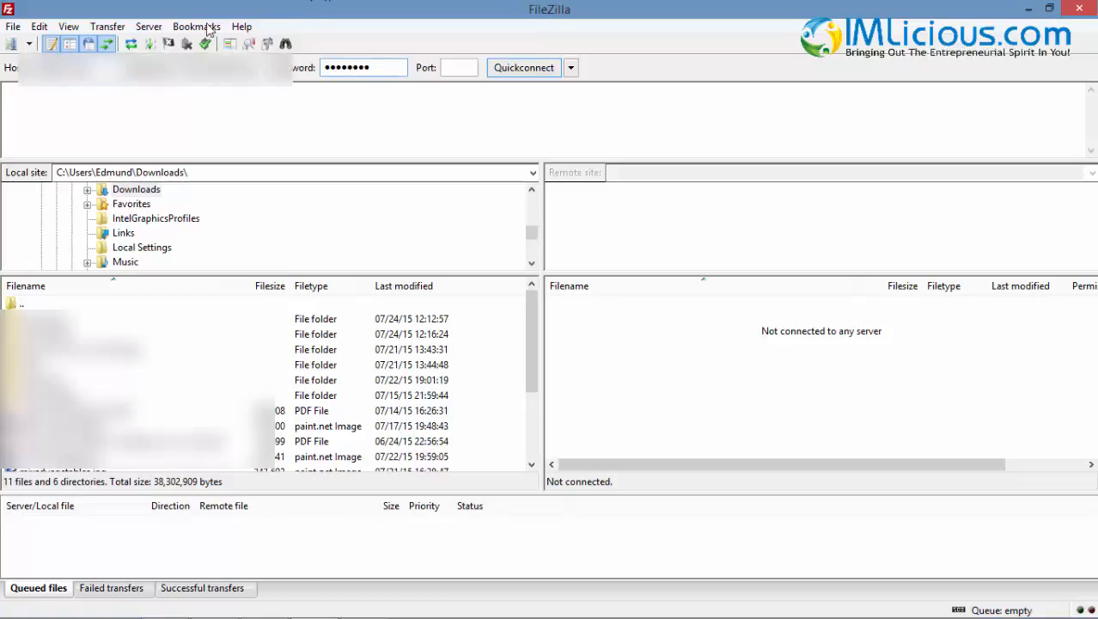
Step: In FileZilla, connect to the new host's FTP server and upload the Duplicator archive zip from Downloads to the root directory
{"action": "left_click", "coordinate": [529, 74]}
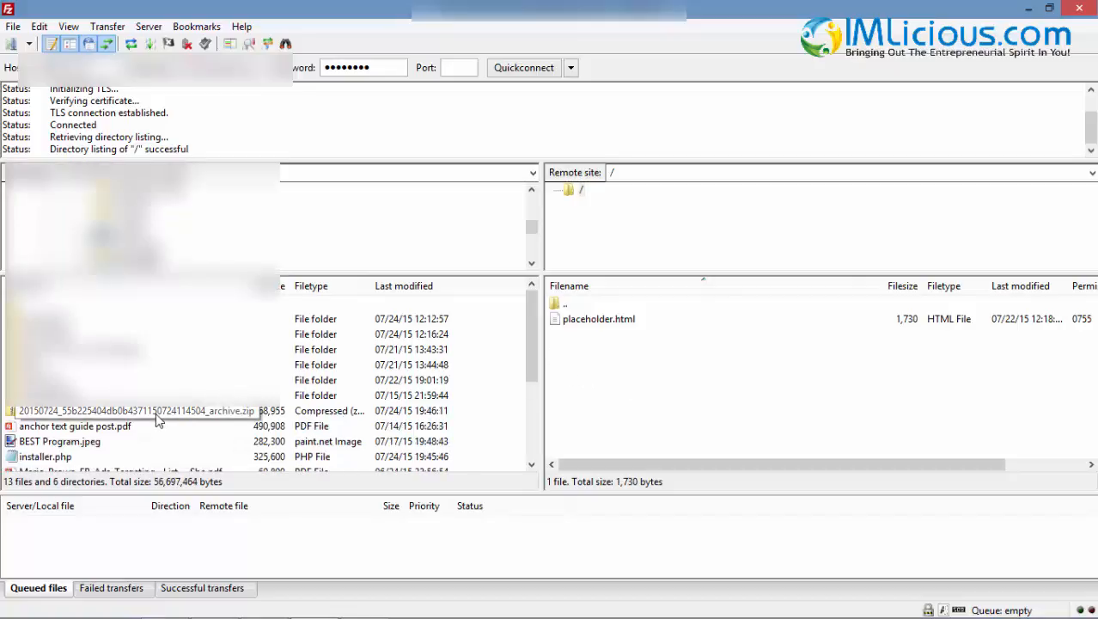
{"action": "left_click", "coordinate": [179, 410]}
{"action": "right_click", "coordinate": [179, 409]}
{"action": "left_click", "coordinate": [224, 420]}
Step: Upload installer.php from the local Downloads folder to the server's root directory
{"action": "left_click_drag", "start_coordinate": [529, 360], "coordinate": [516, 430]}
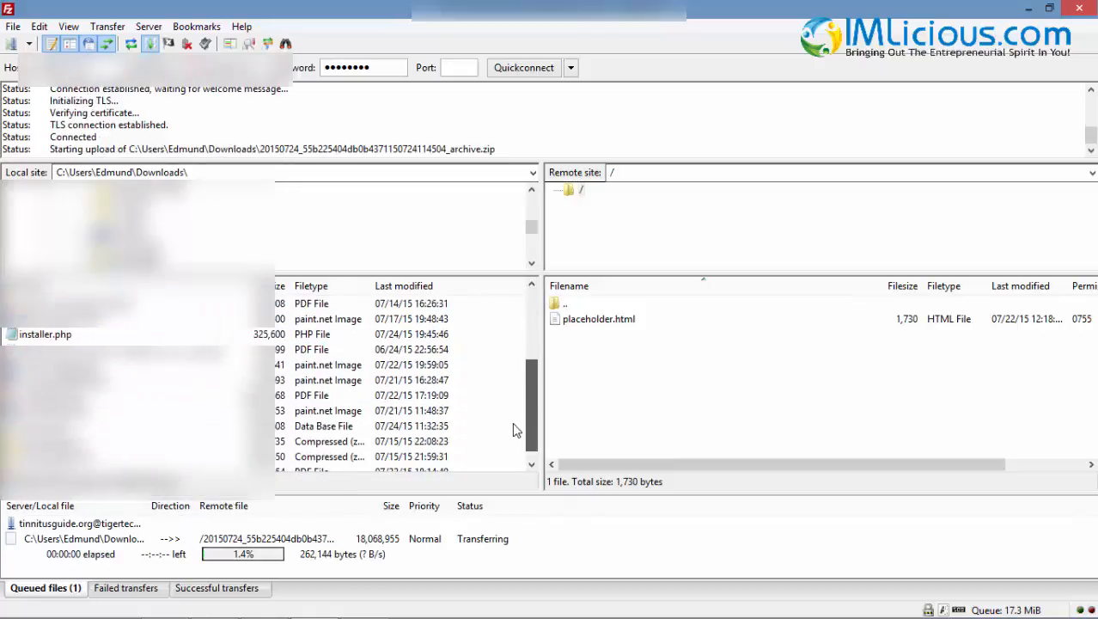
{"action": "left_click", "coordinate": [44, 336]}
{"action": "right_click", "coordinate": [66, 336]}
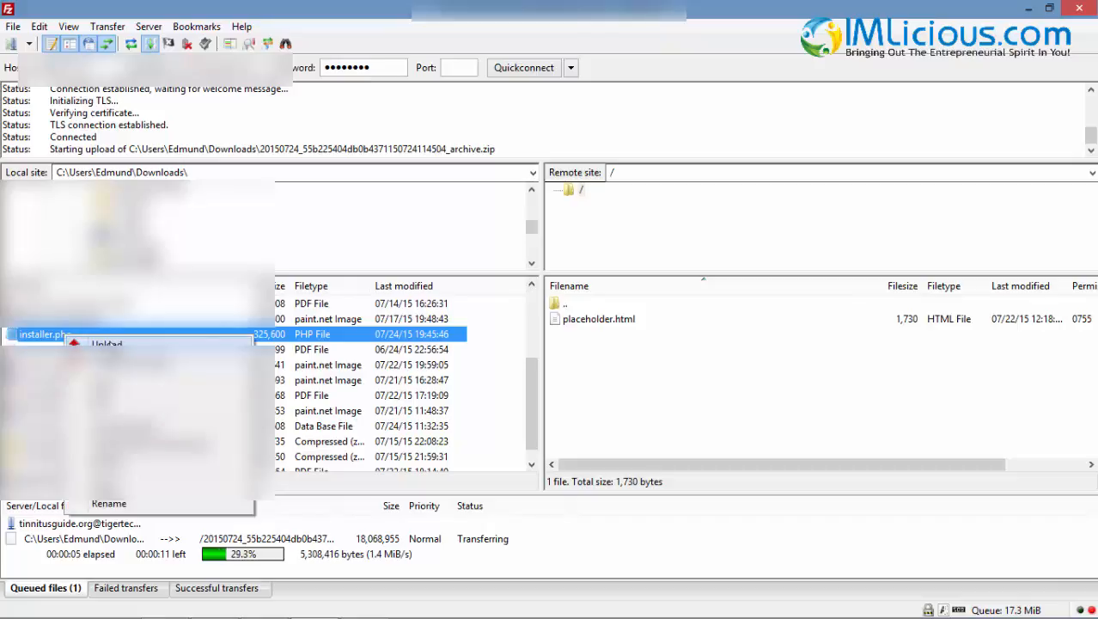
{"action": "left_click", "coordinate": [107, 344]}
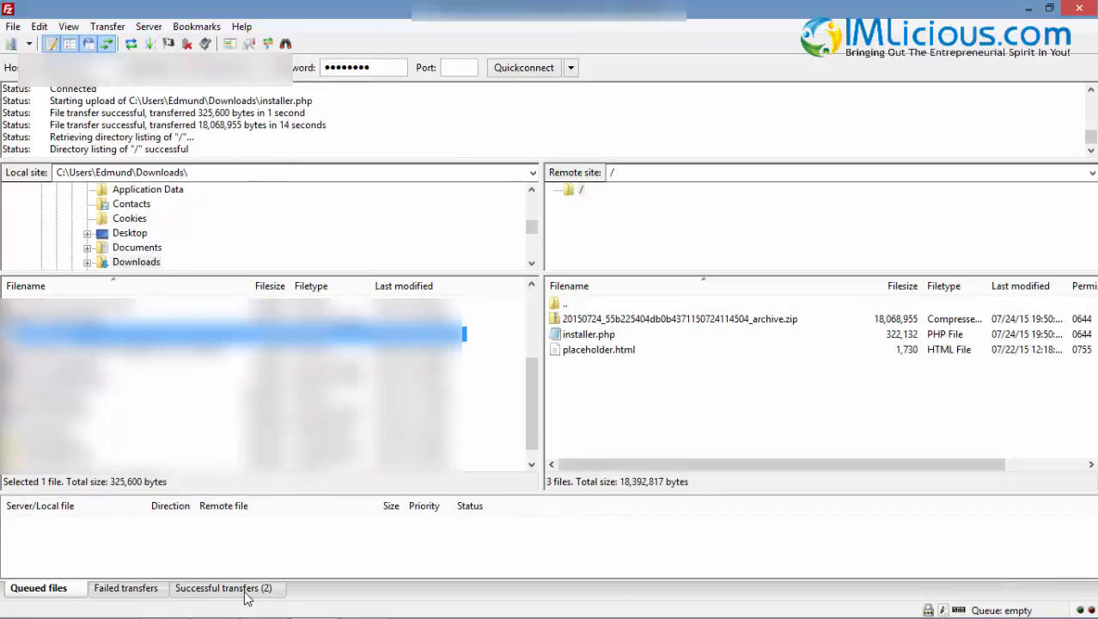
Step: Check the lists of failed and successful transfers for the two uploaded files
{"action": "left_click", "coordinate": [129, 589]}
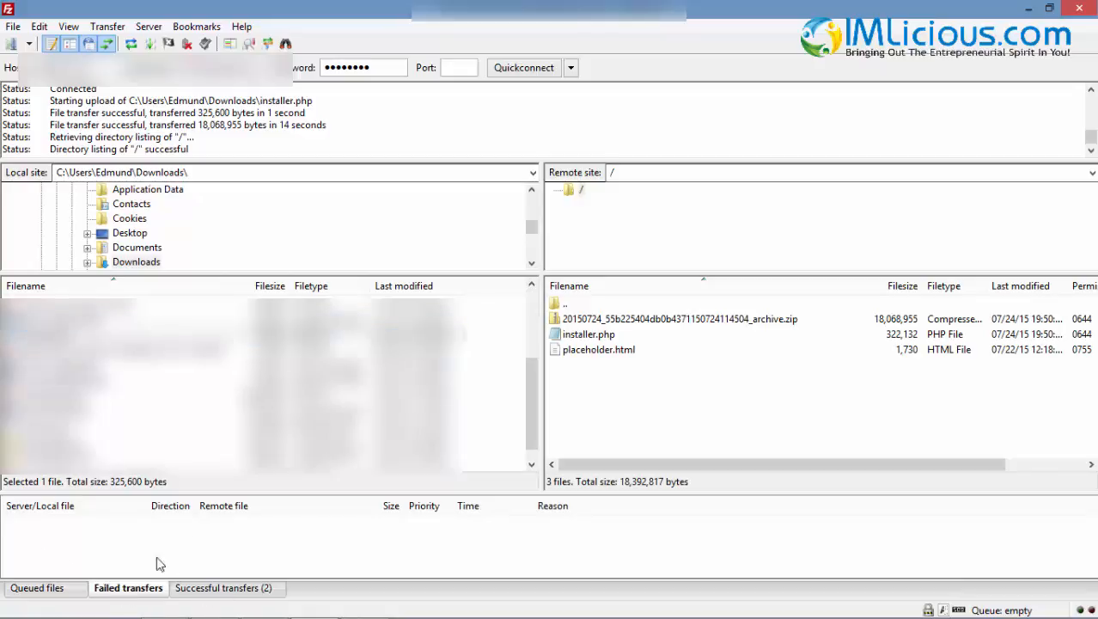
{"action": "left_click", "coordinate": [220, 588]}
{"action": "left_click", "coordinate": [148, 26]}
{"action": "left_click", "coordinate": [184, 61]}
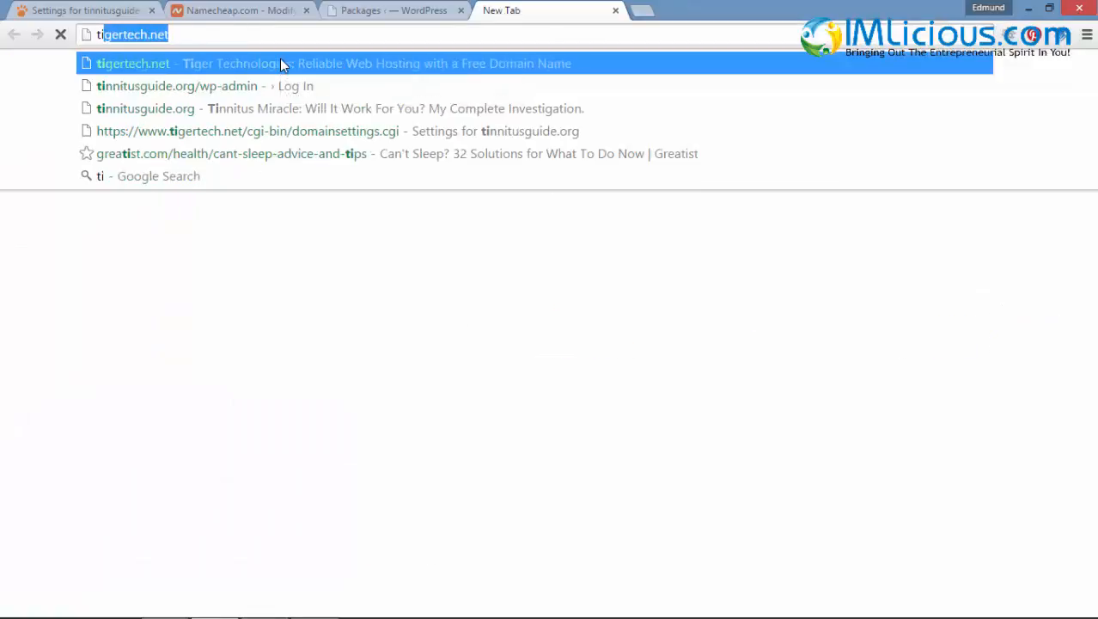
Step: Switch to the browser and open tinnitusguide.org/installer.php in a new tab
{"action": "type", "text": "inniguid"}
{"action": "key", "text": "BackSpace"}
{"action": "key", "text": "BackSpace"}
{"action": "key", "text": "BackSpace"}
{"action": "key", "text": "BackSpace"}
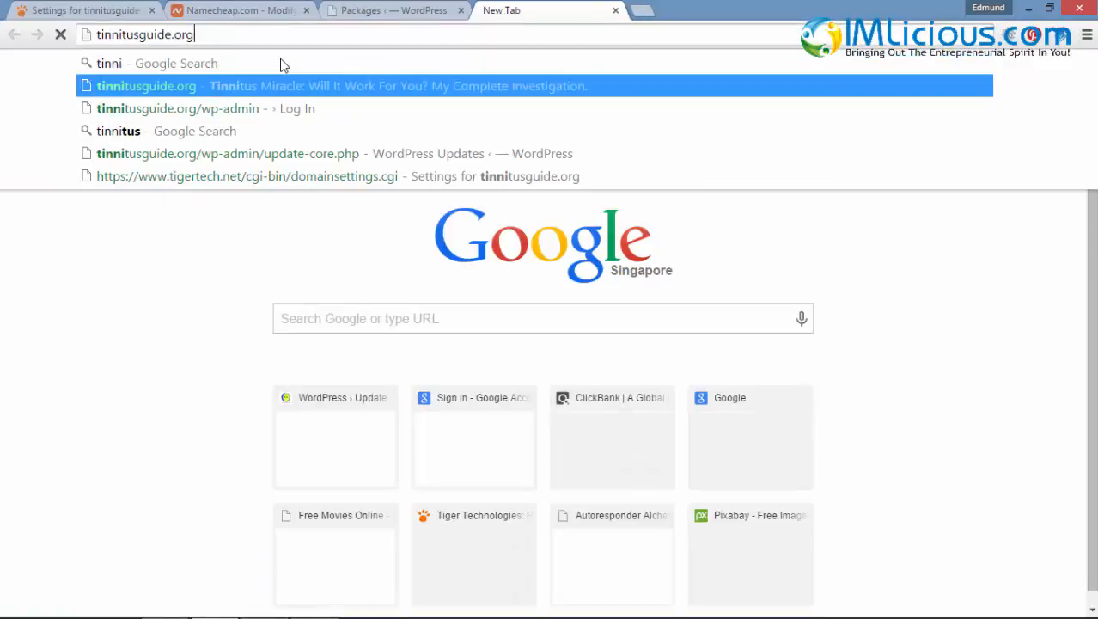
{"action": "key", "text": "Right"}
{"action": "type", "text": "/installer.php"}
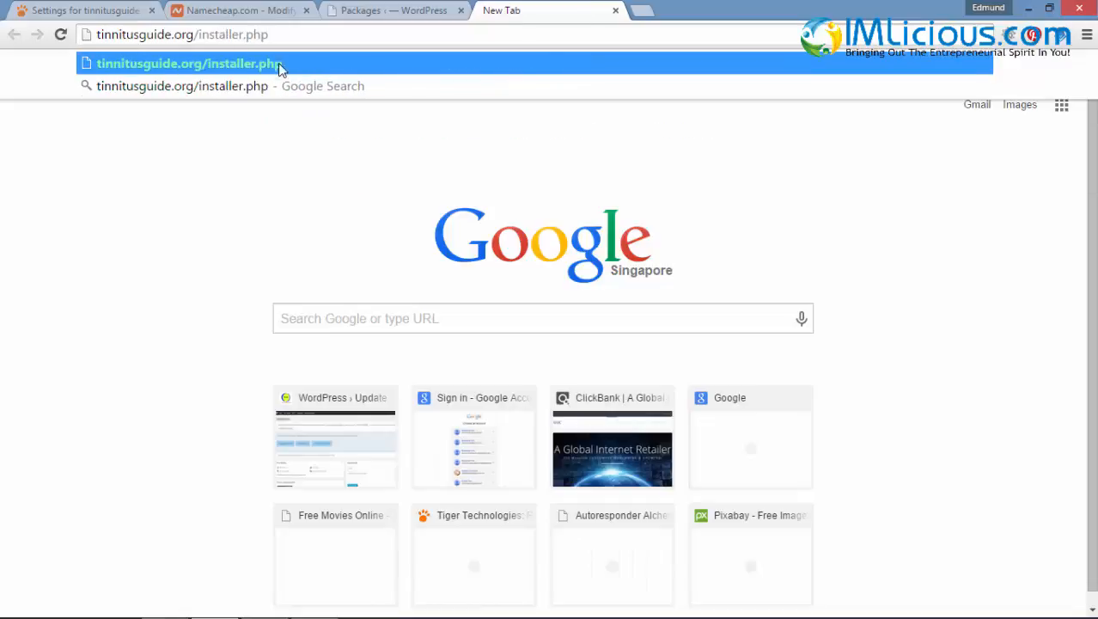
{"action": "key", "text": "Return"}
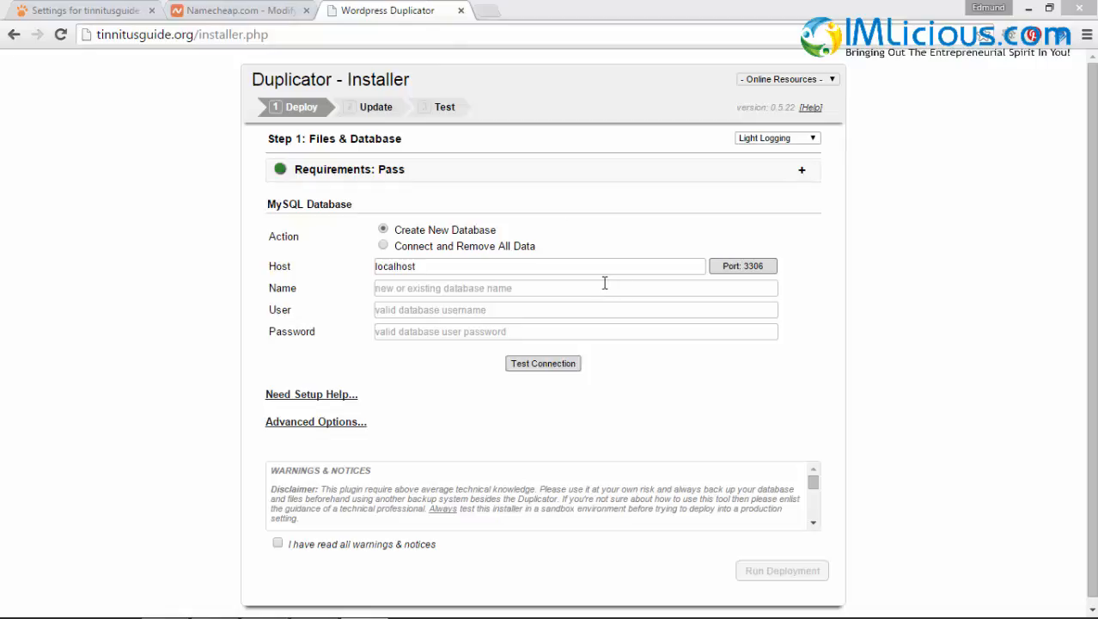
Step: Enter tinnitusguide1 as the database name and user, fill in the database password, and test the connection
{"action": "left_click", "coordinate": [415, 288]}
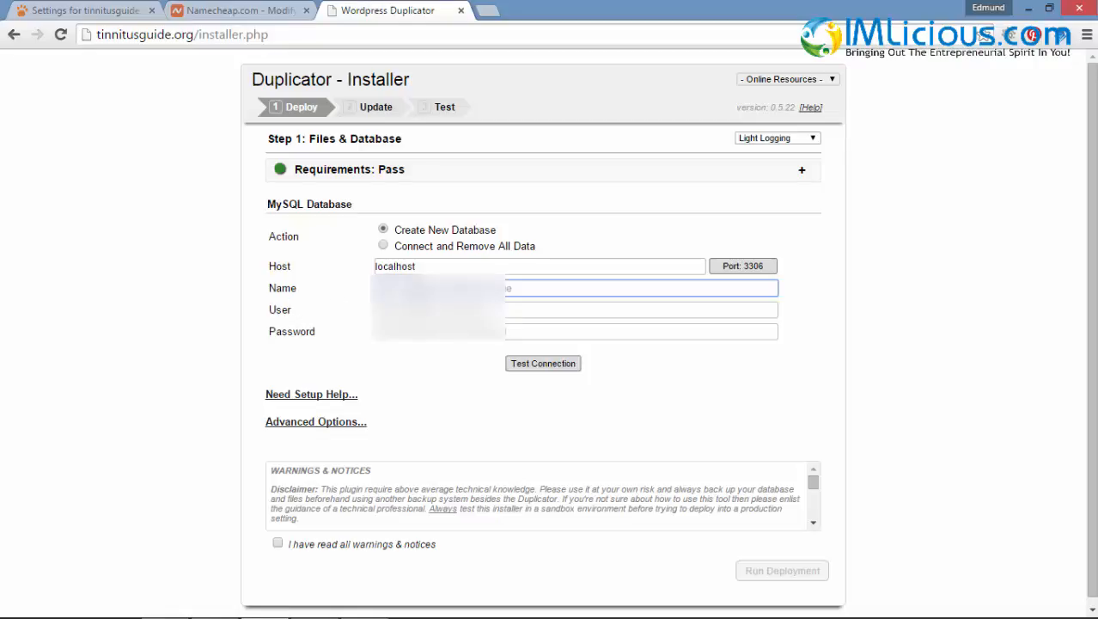
{"action": "left_click", "coordinate": [447, 331]}
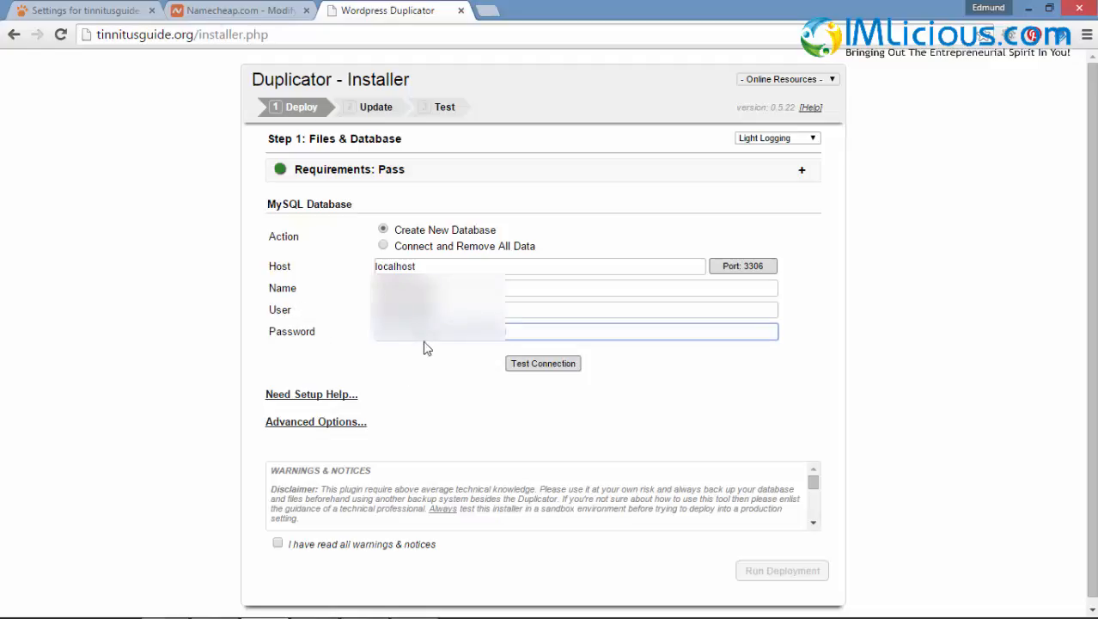
{"action": "left_click", "coordinate": [601, 411]}
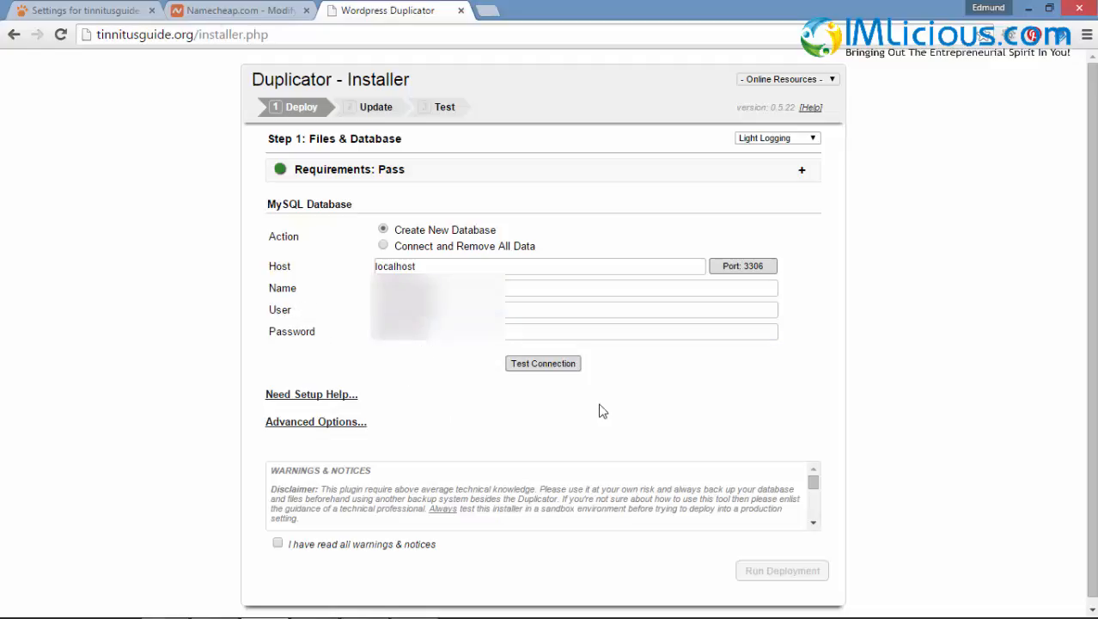
{"action": "left_click", "coordinate": [544, 365]}
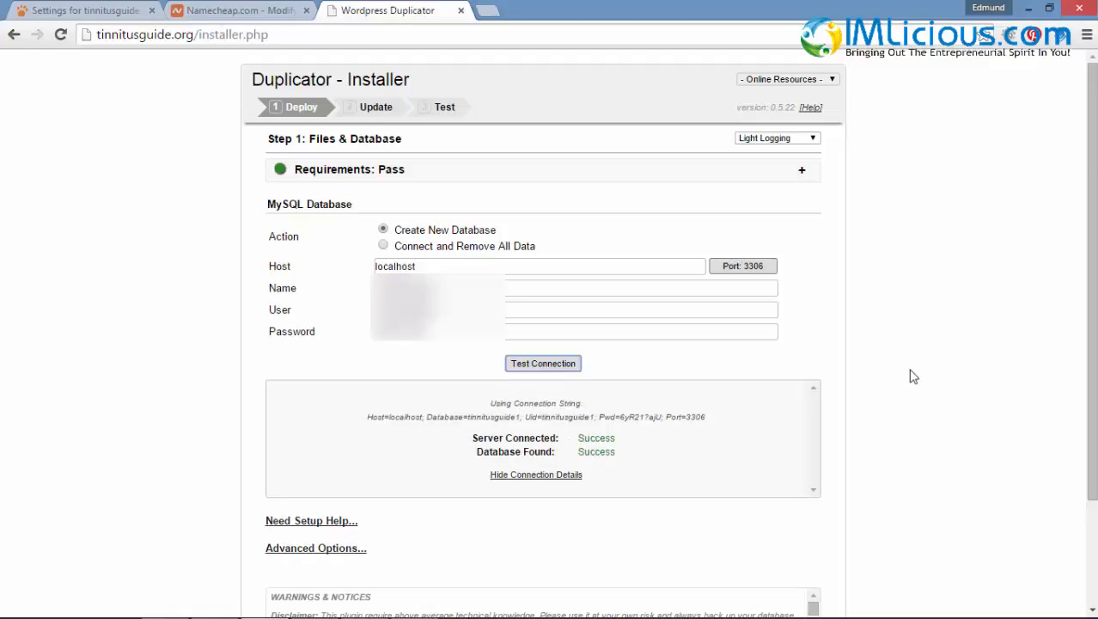
Step: Accept the warnings and notices, then run the deployment and confirm it
{"action": "scroll", "coordinate": [909, 373], "scroll_direction": "down", "scroll_amount": 3}
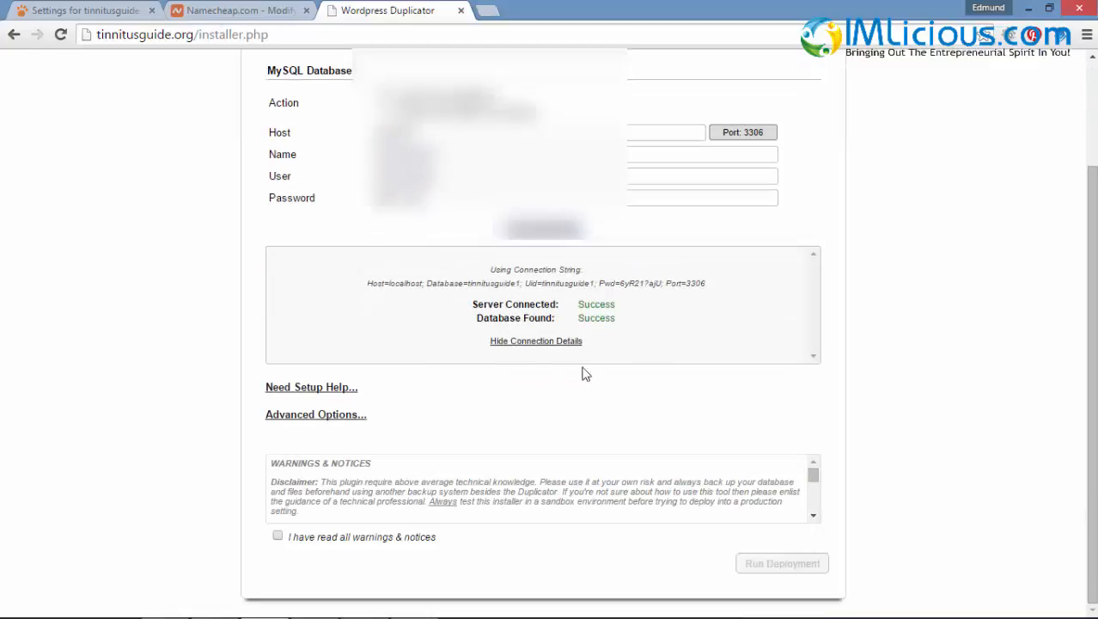
{"action": "left_click", "coordinate": [277, 537]}
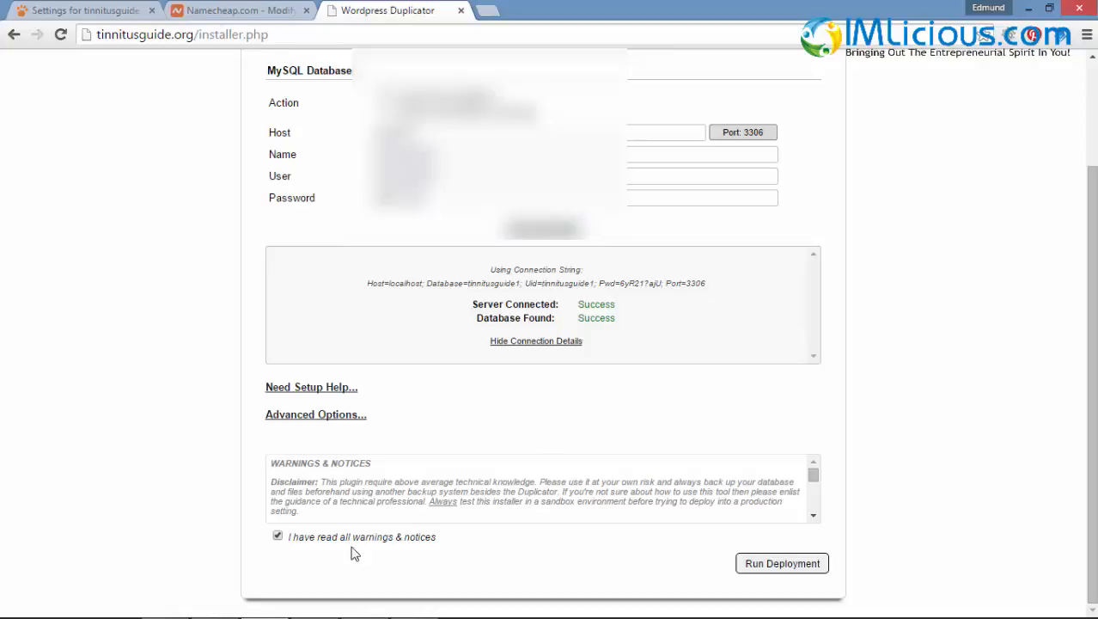
{"action": "left_click", "coordinate": [763, 574]}
{"action": "left_click", "coordinate": [582, 277]}
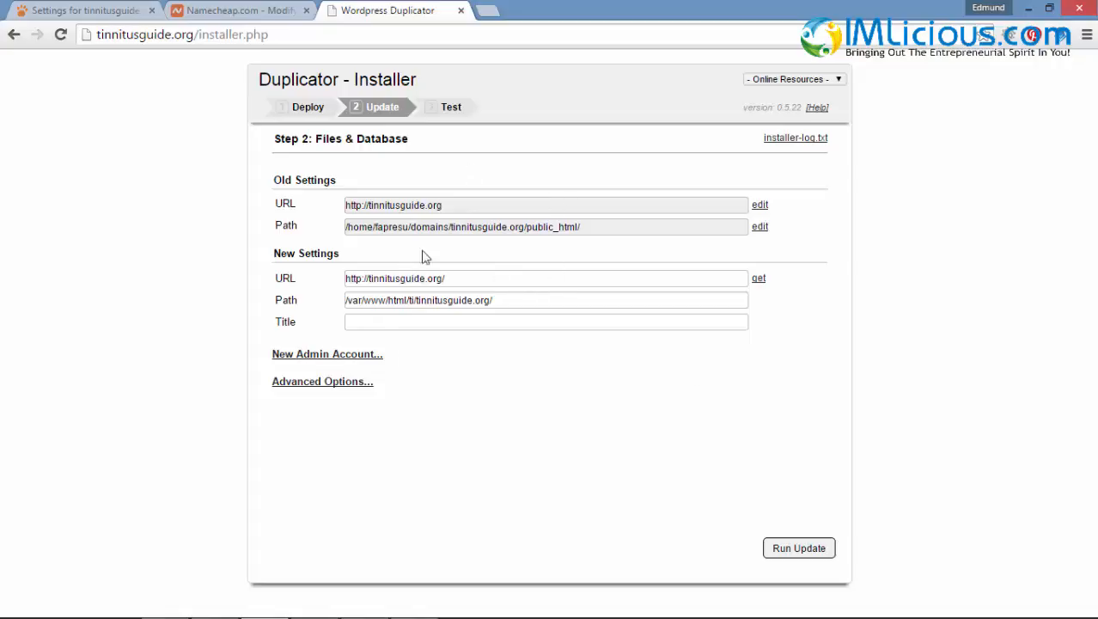
Step: Show the advanced options, have all plugins selected for activation, and run the update with the detected new URL and path
{"action": "left_click", "coordinate": [326, 384]}
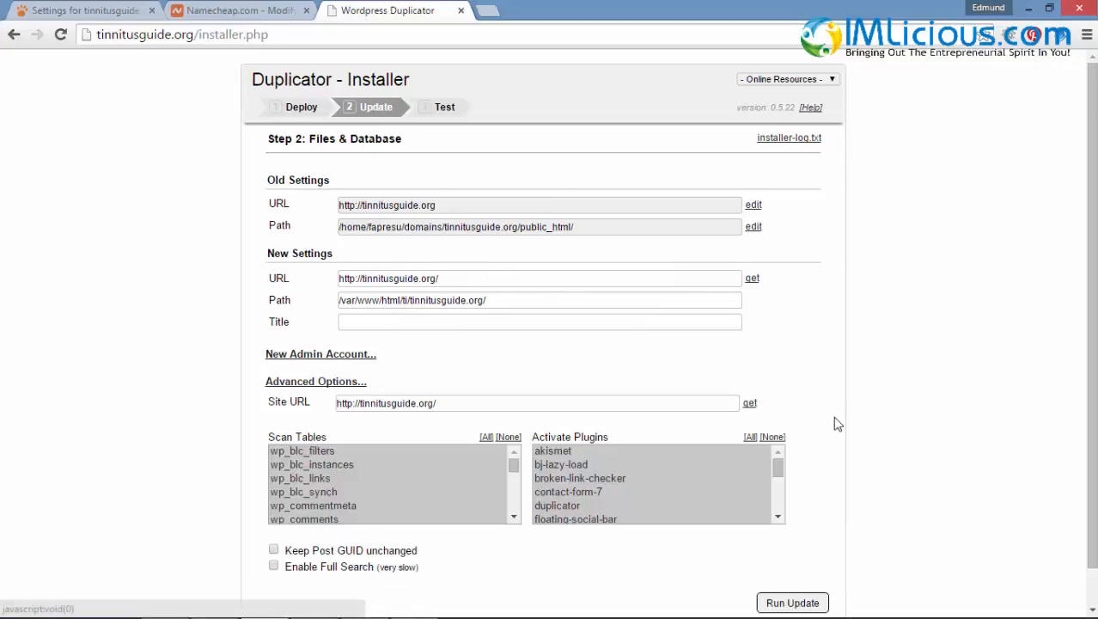
{"action": "left_click", "coordinate": [583, 454]}
{"action": "left_click", "coordinate": [584, 464]}
{"action": "left_click", "coordinate": [591, 452]}
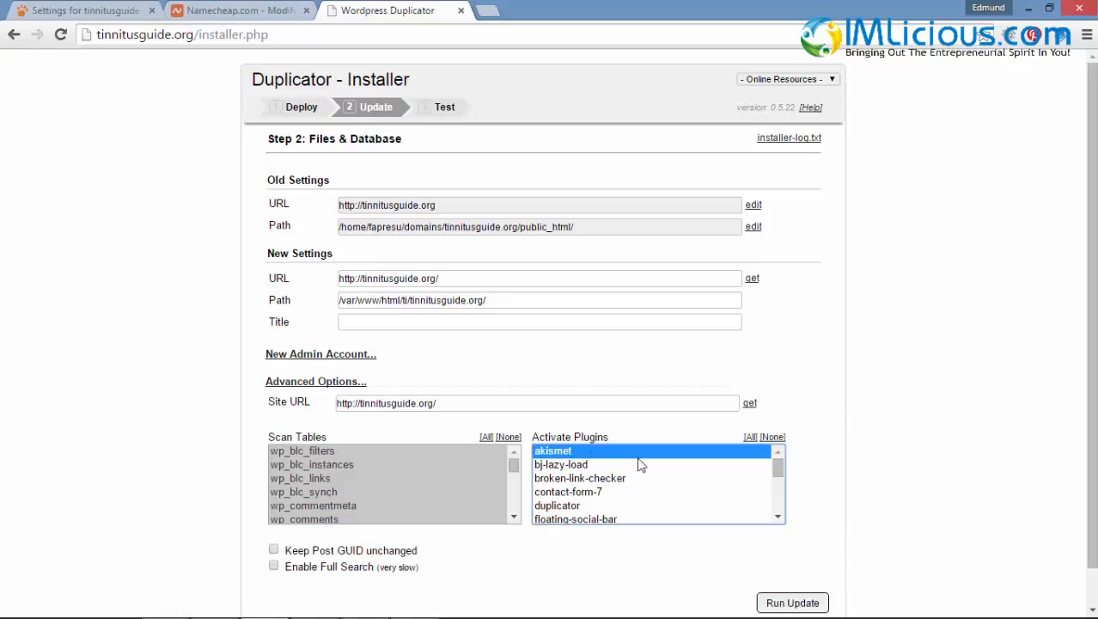
{"action": "left_click", "coordinate": [751, 437]}
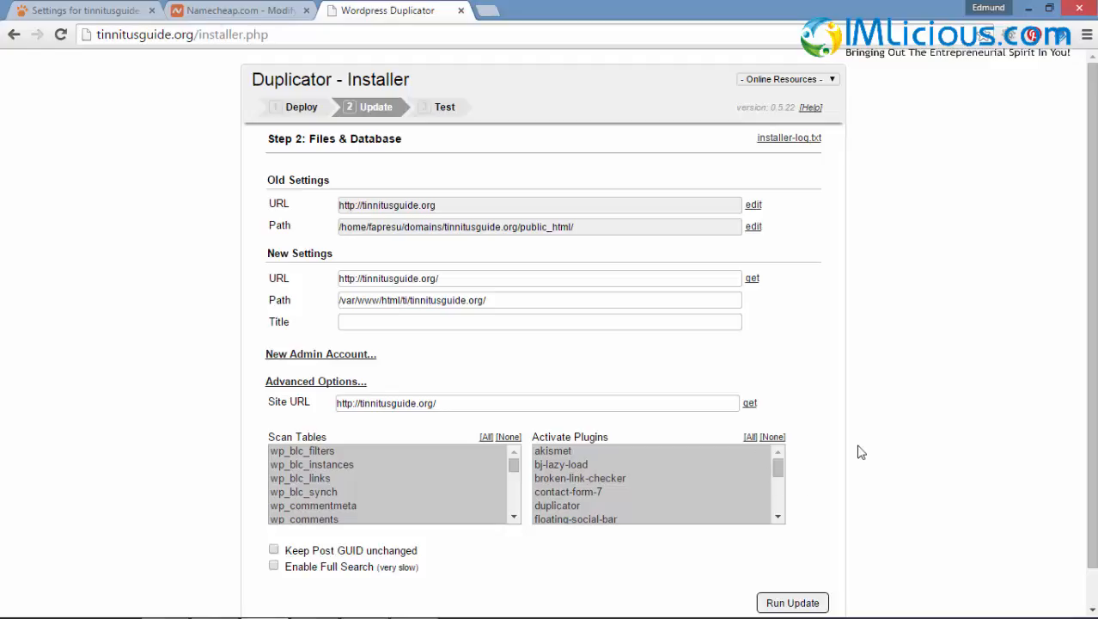
{"action": "scroll", "coordinate": [848, 410], "scroll_direction": "down", "scroll_amount": 1}
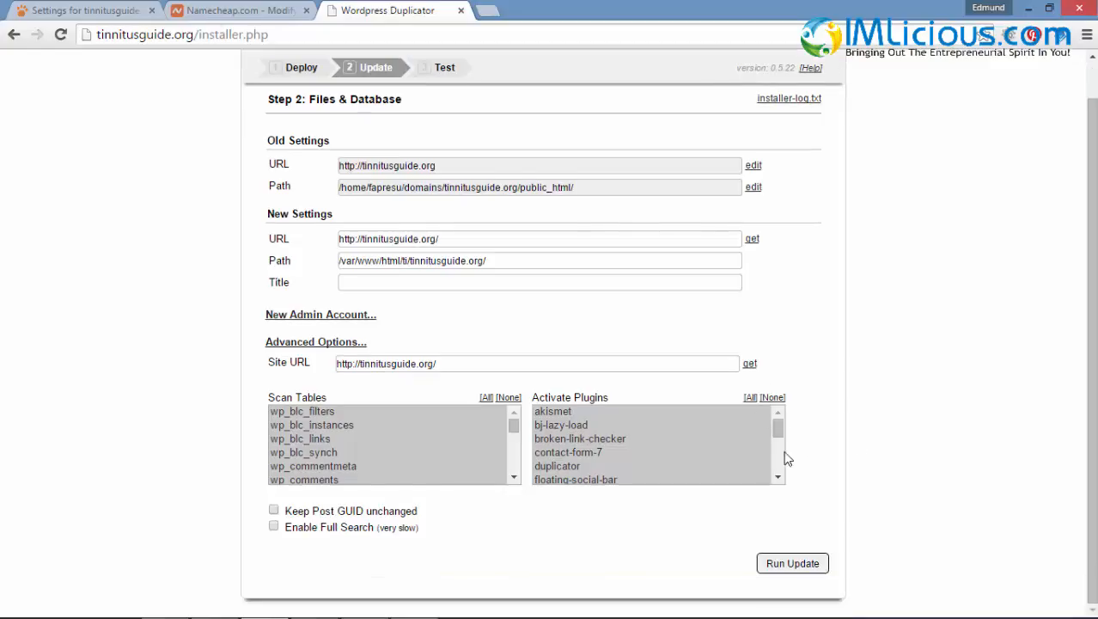
{"action": "left_click", "coordinate": [793, 566]}
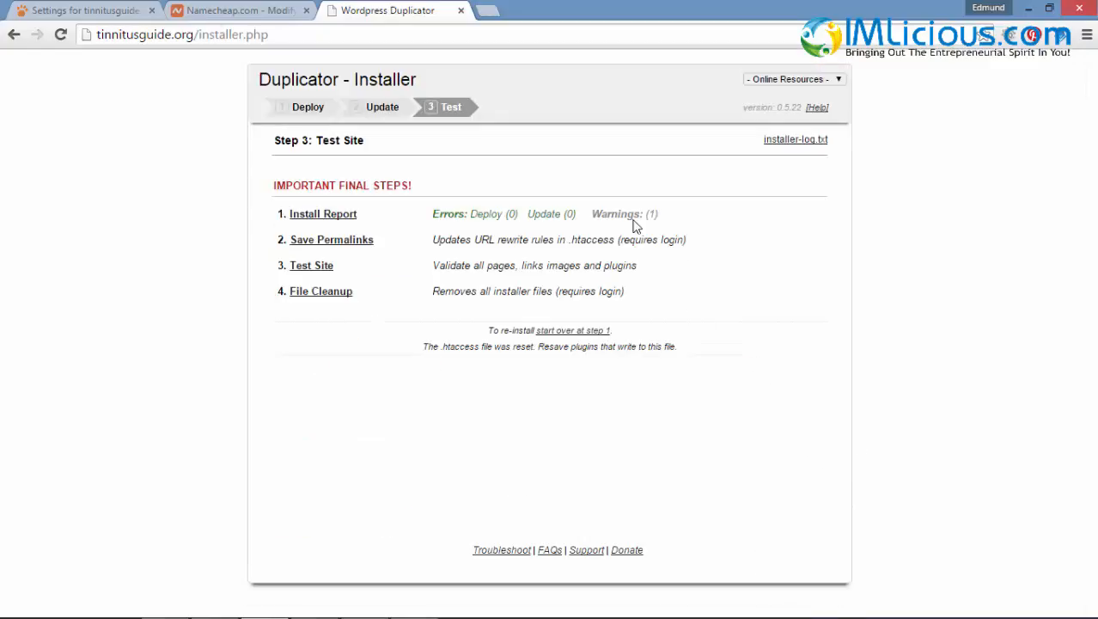
Step: Examine the install report with its general warnings, and open the migrated site with the installer's Test Site step
{"action": "left_click", "coordinate": [323, 214]}
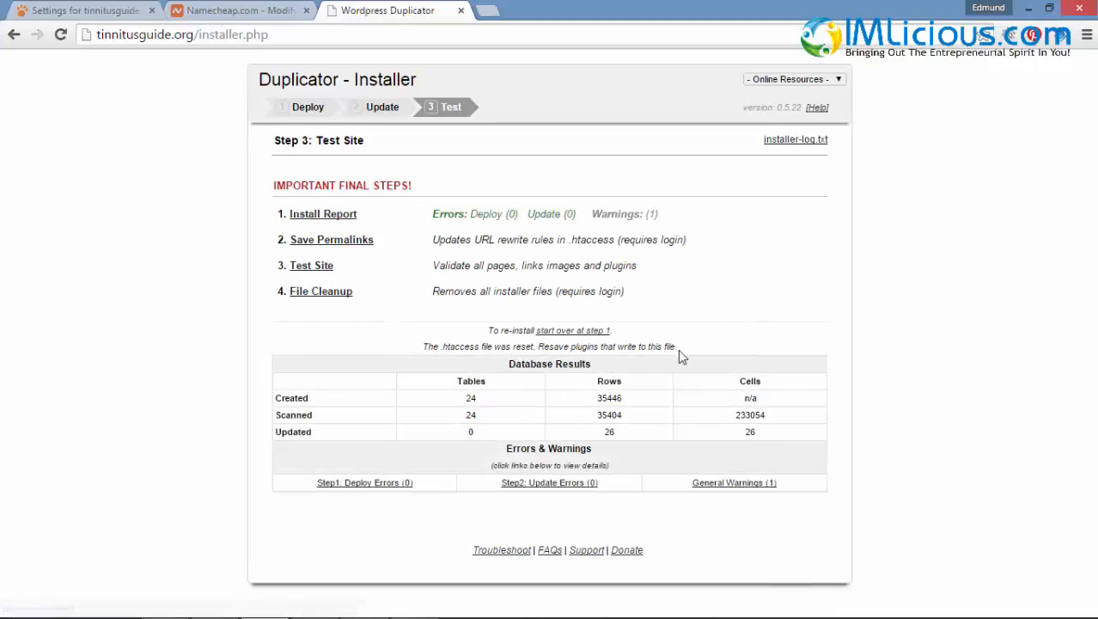
{"action": "left_click", "coordinate": [729, 487]}
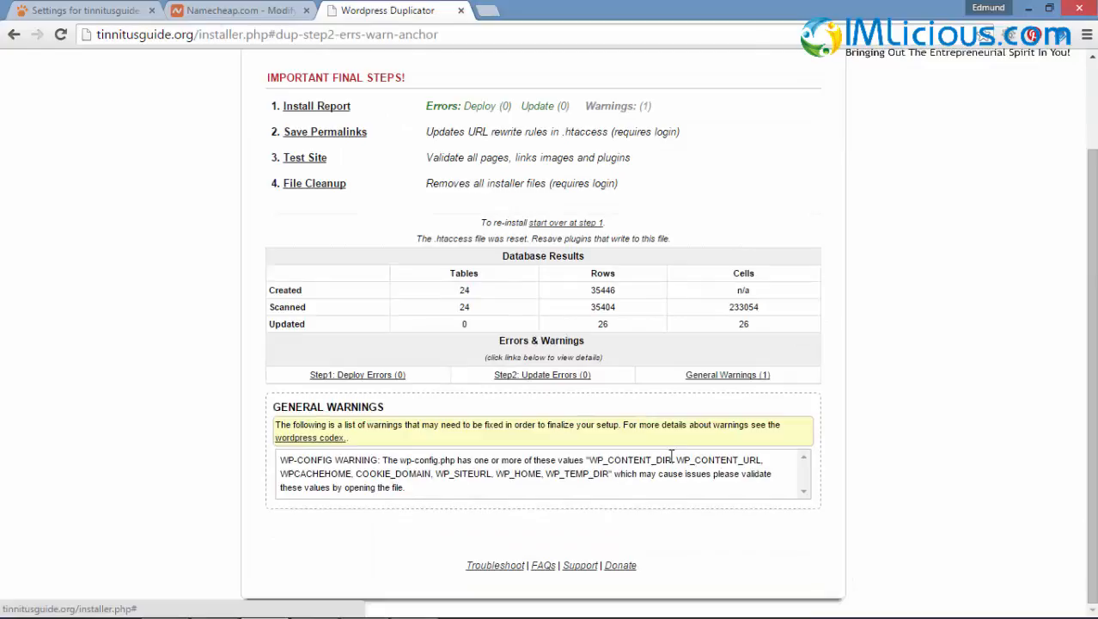
{"action": "scroll", "coordinate": [307, 245], "scroll_direction": "up", "scroll_amount": 1}
{"action": "left_click", "coordinate": [302, 240]}
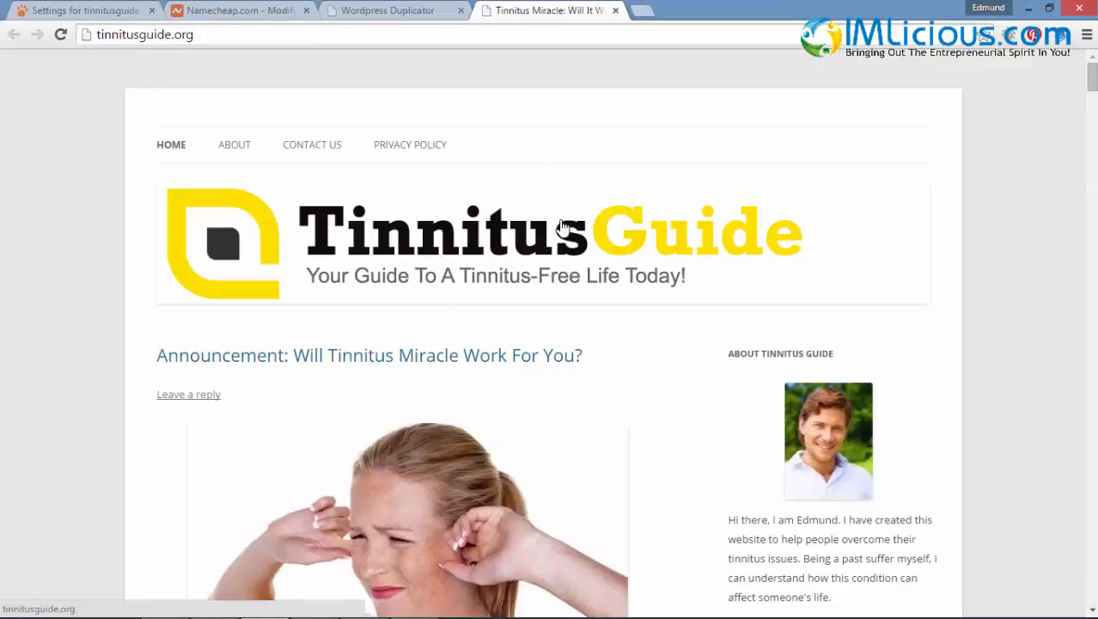
{"action": "left_click", "coordinate": [407, 8]}
{"action": "left_click", "coordinate": [485, 12]}
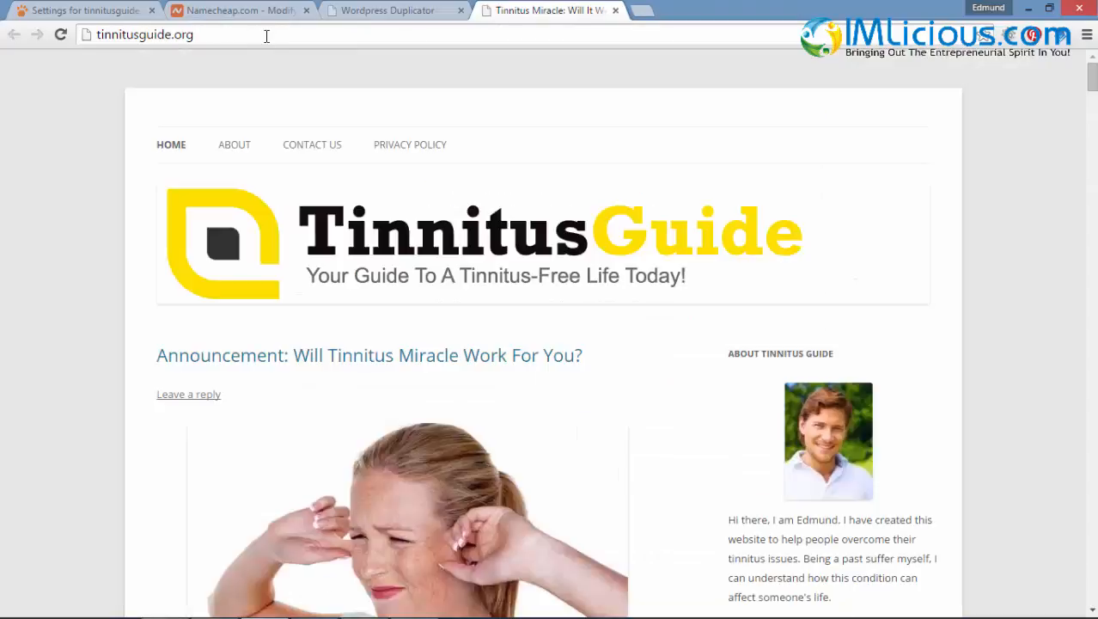
Step: Open tinnitusguide.org/wp-admin, log in with the admin username and password, and dismiss the browser's offer to save the password
{"action": "type", "text": "/wp-admin"}
{"action": "key", "text": "Return"}
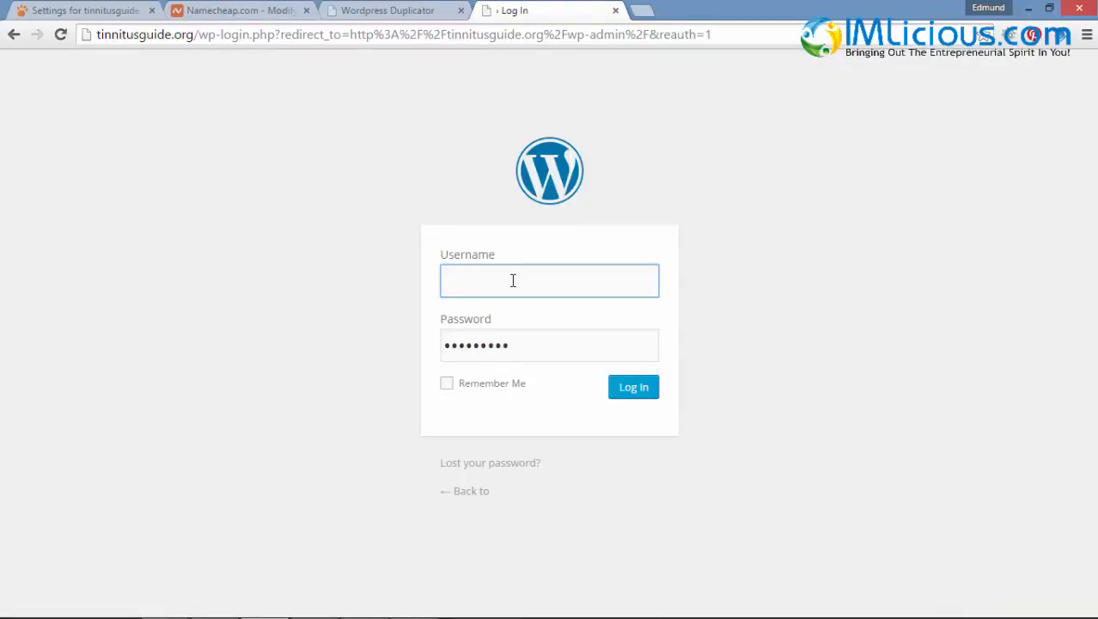
{"action": "left_click", "coordinate": [646, 393]}
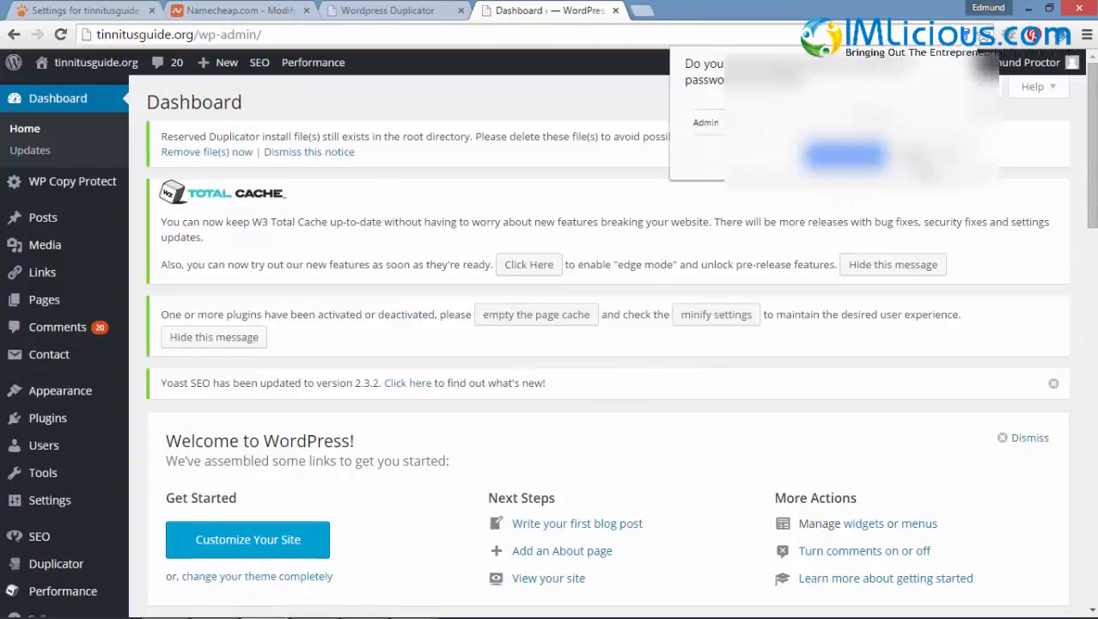
{"action": "left_click", "coordinate": [923, 160]}
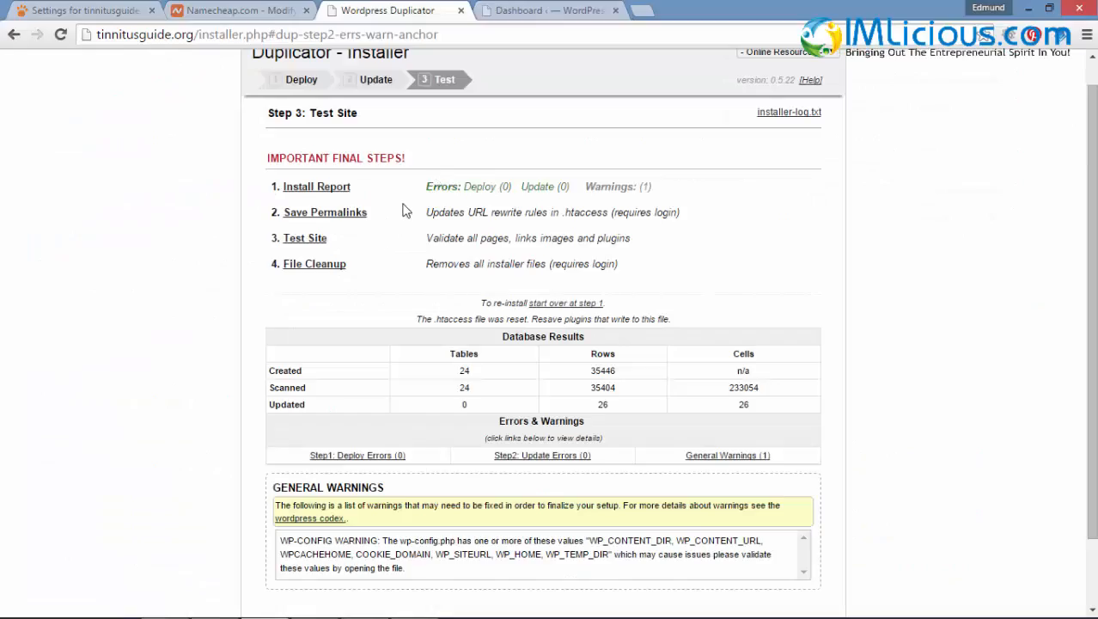
Step: Open the installer's Save Permalinks step and save the permalink settings with the Post name structure
{"action": "left_click", "coordinate": [341, 215]}
{"action": "scroll", "coordinate": [675, 342], "scroll_direction": "down", "scroll_amount": 3}
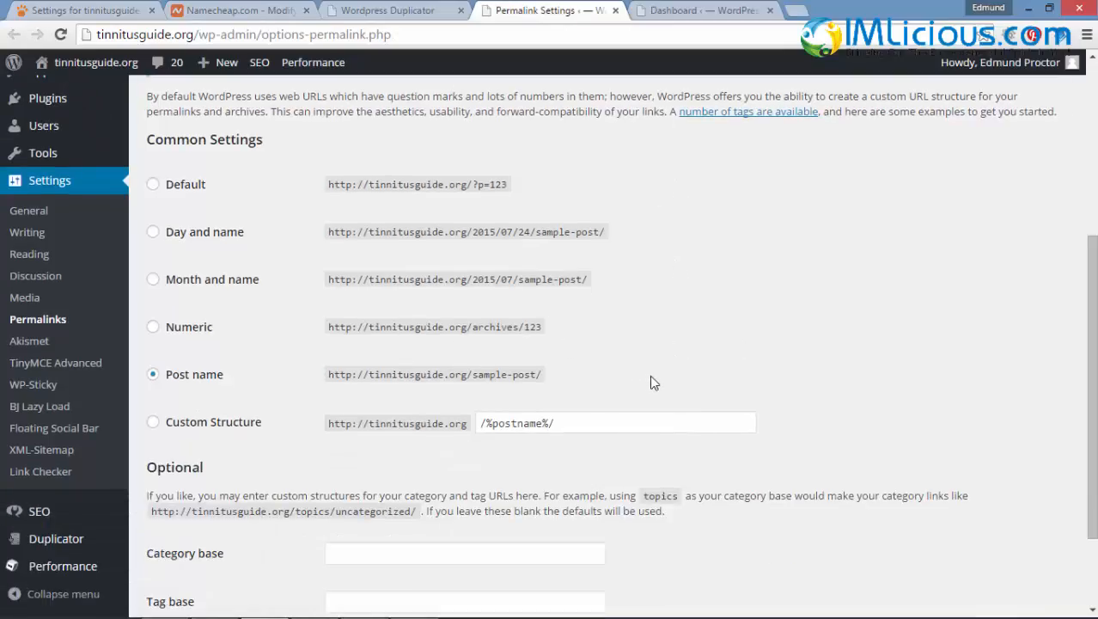
{"action": "scroll", "coordinate": [503, 316], "scroll_direction": "down", "scroll_amount": 1}
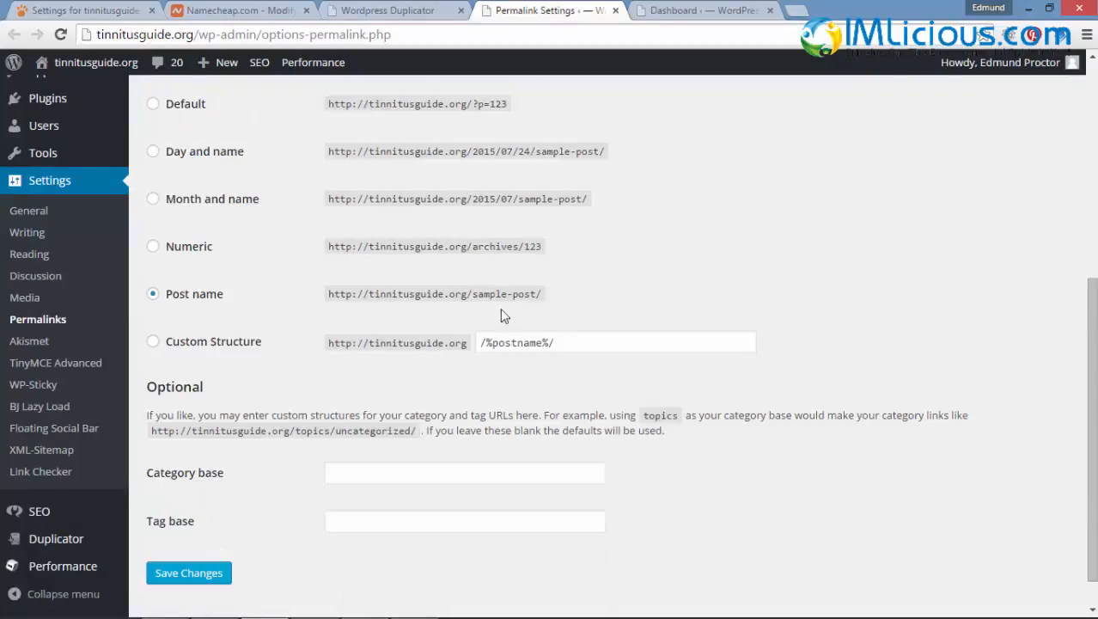
{"action": "left_click", "coordinate": [196, 579]}
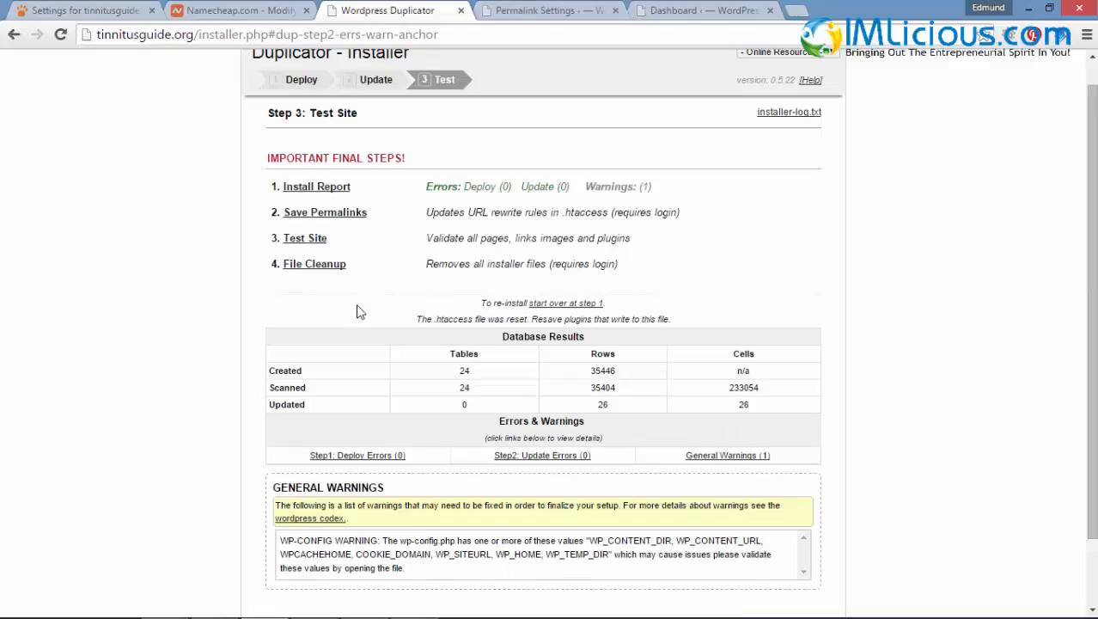
Step: Run the installer's File Cleanup step to remove the installer files, and clear Duplicator's build cache, confirming the action
{"action": "left_click", "coordinate": [313, 267]}
{"action": "left_click", "coordinate": [597, 182]}
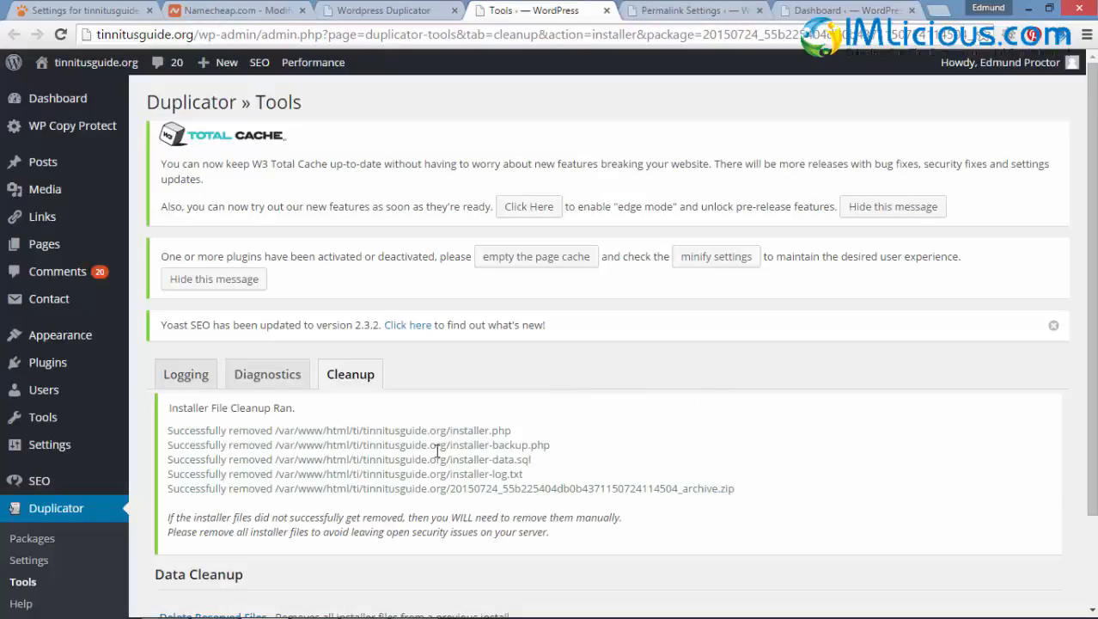
{"action": "scroll", "coordinate": [254, 559], "scroll_direction": "down", "scroll_amount": 2}
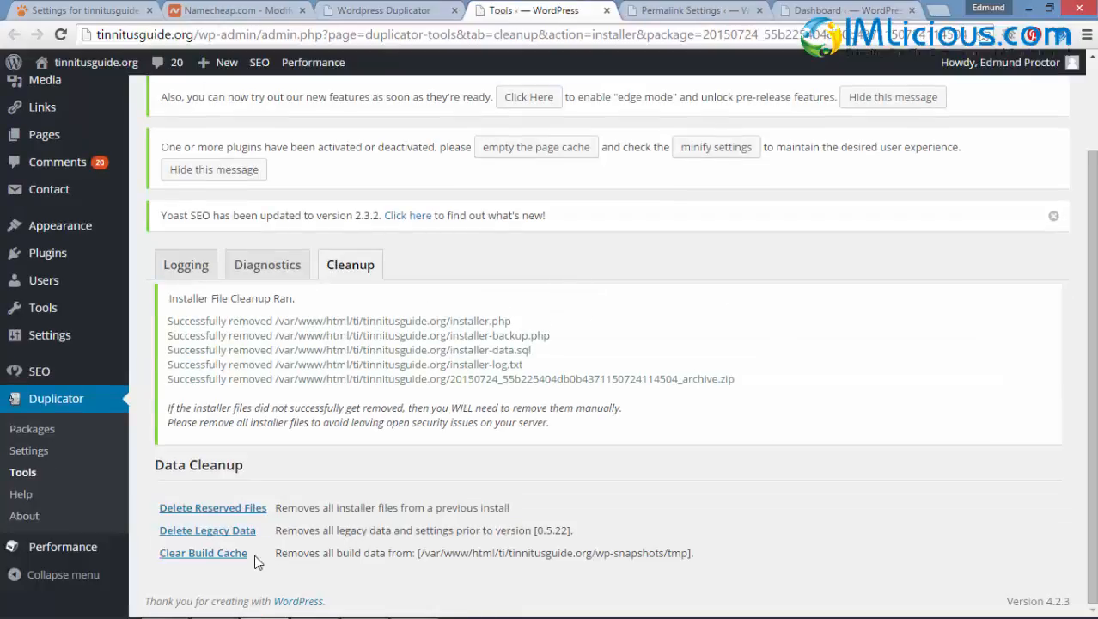
{"action": "left_click", "coordinate": [203, 554]}
{"action": "left_click", "coordinate": [582, 161]}
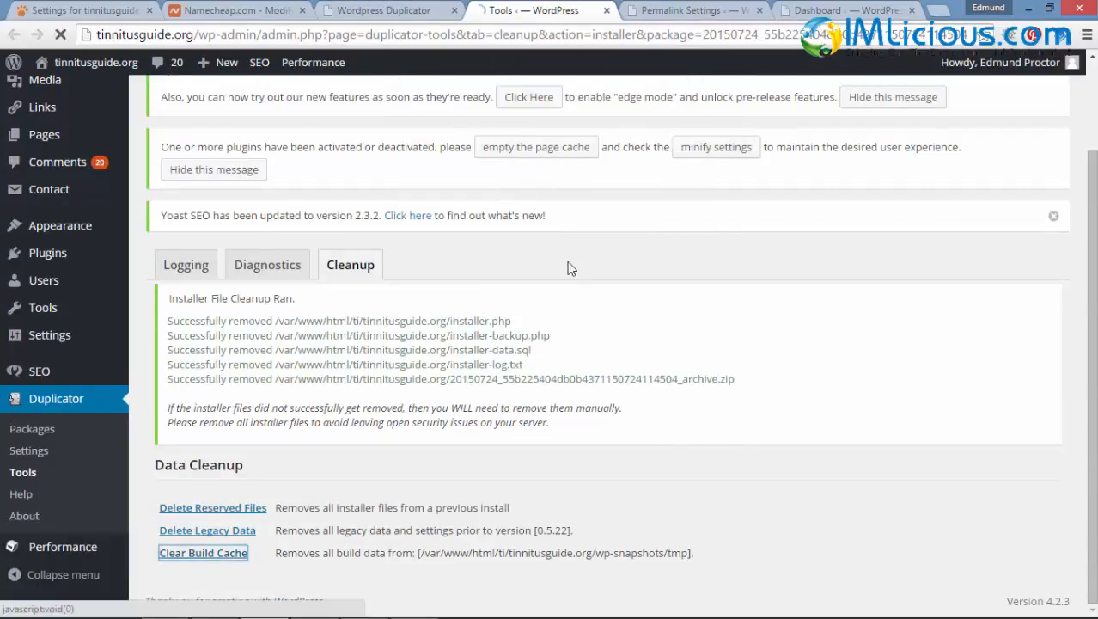
Step: Delete Duplicator's legacy data and the reserved installer files, and open the tinnitusguide.org front page
{"action": "left_click", "coordinate": [219, 419]}
{"action": "left_click", "coordinate": [582, 162]}
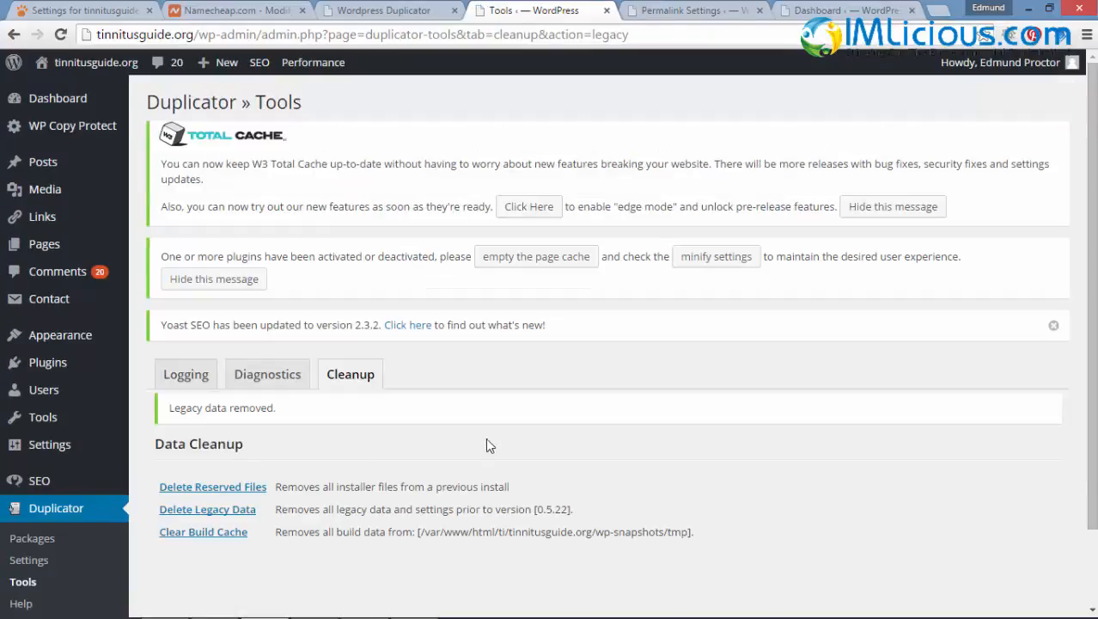
{"action": "left_click", "coordinate": [207, 383]}
{"action": "left_click", "coordinate": [97, 64]}
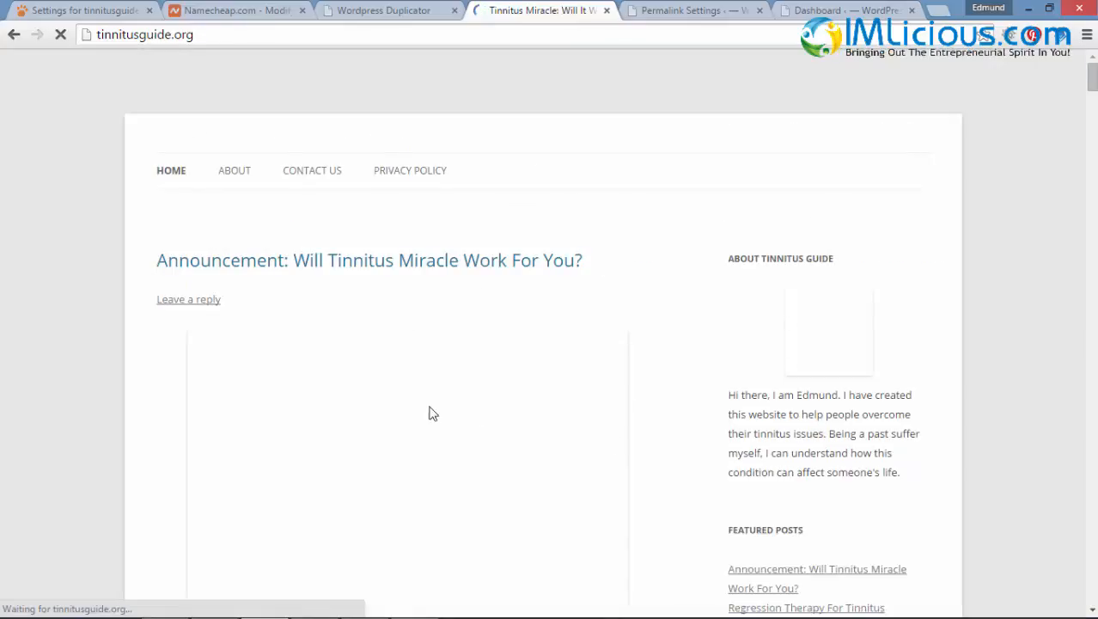